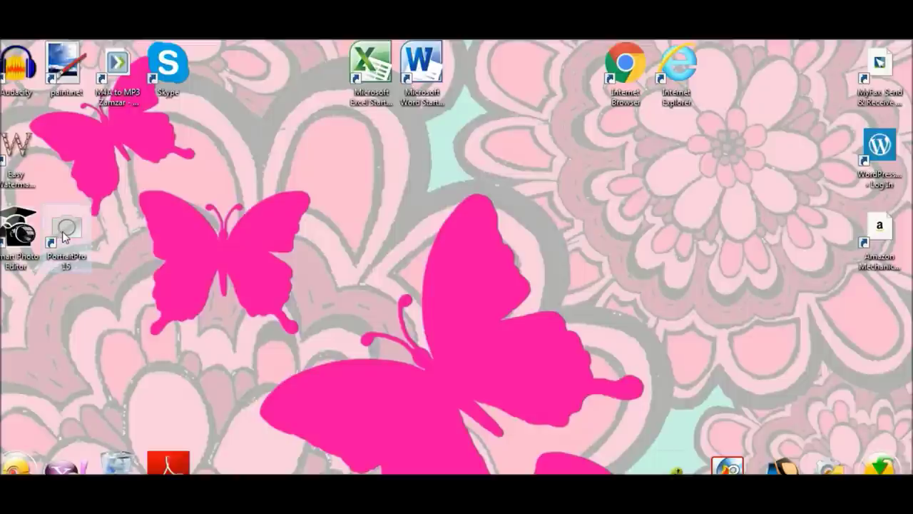
# Launch PortraitPro 15 from its desktop shortcut
pyautogui.doubleClick(65, 232)
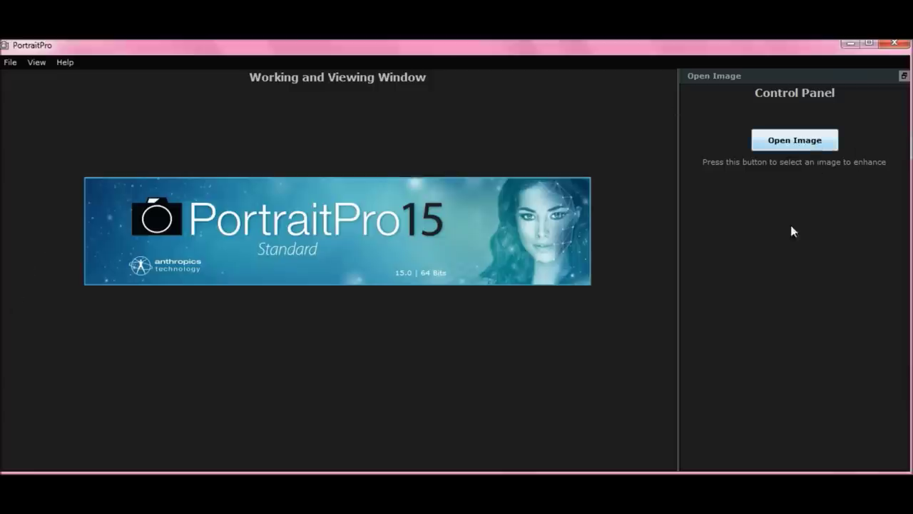
# Open the Woman Face portrait from the 1 - Holding Zone pictures folder
pyautogui.click(802, 143)
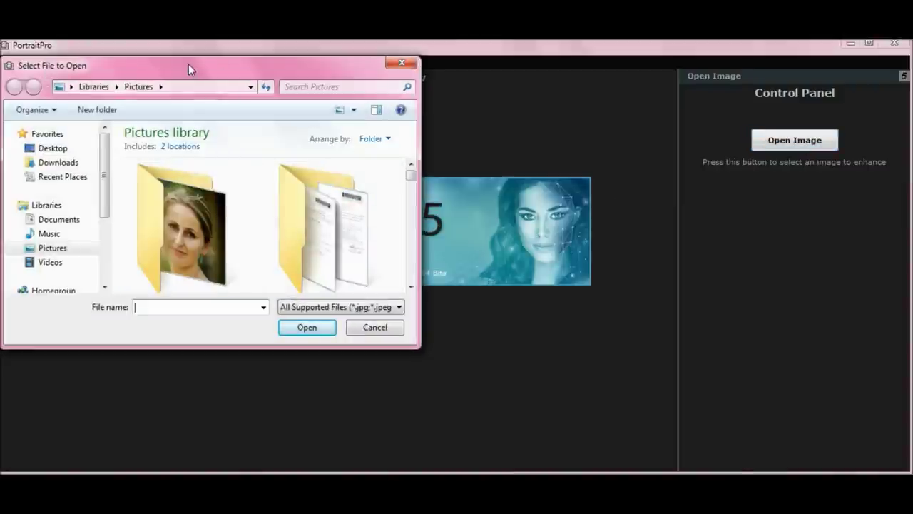
pyautogui.doubleClick(187, 201)
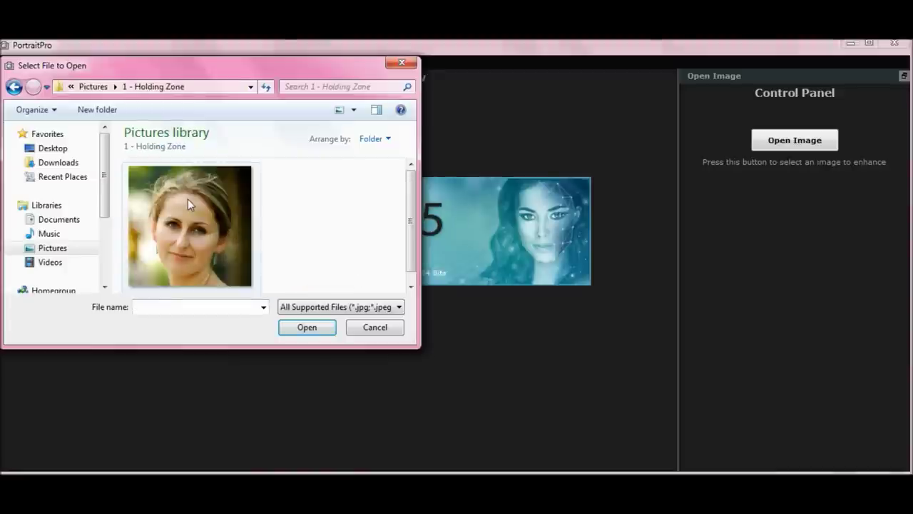
pyautogui.doubleClick(186, 209)
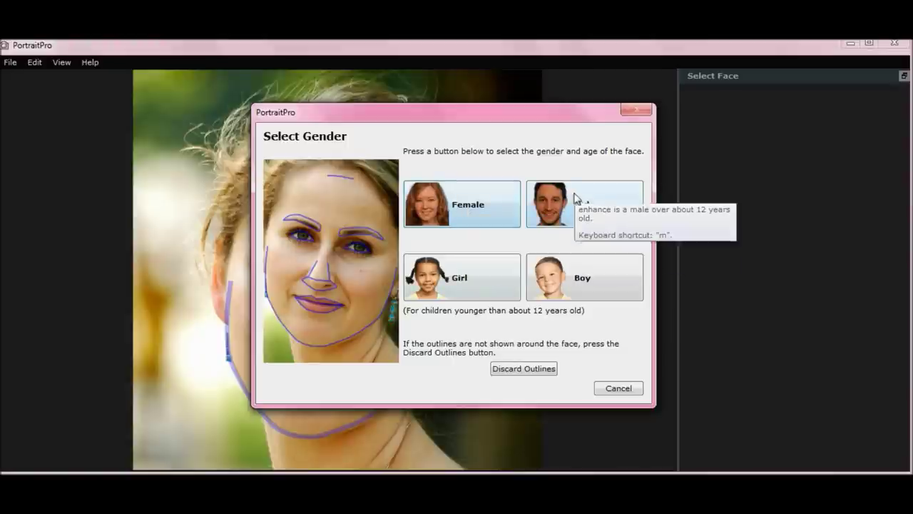
# Tag the detected face as Female and cancel deleting the face outlines
pyautogui.click(467, 209)
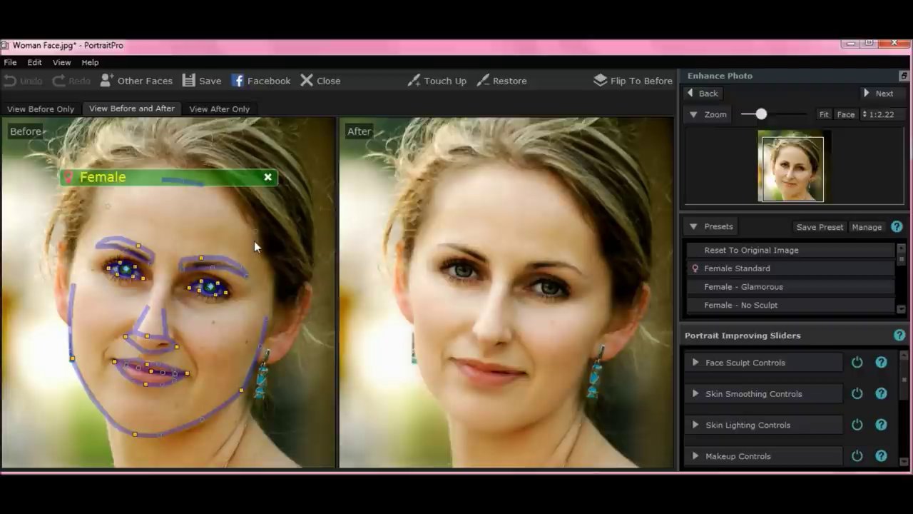
pyautogui.moveTo(268, 181)
pyautogui.click(269, 179)
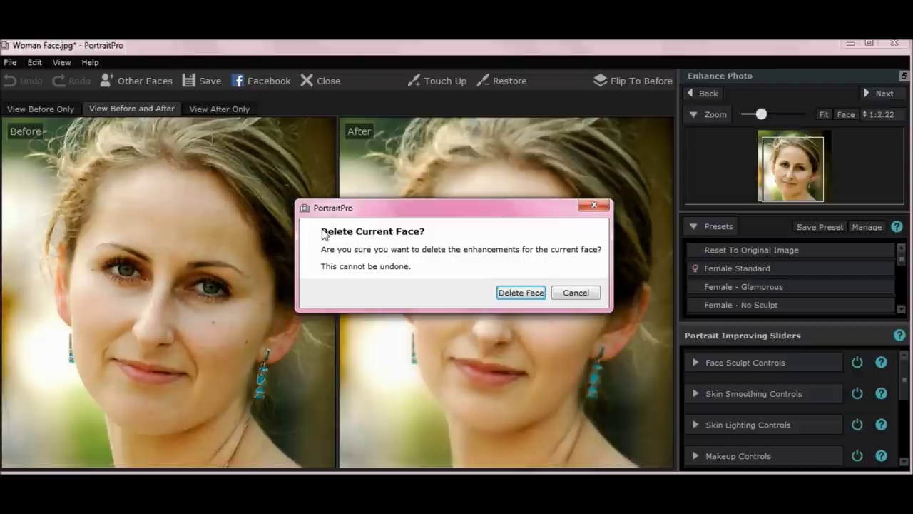
pyautogui.click(562, 297)
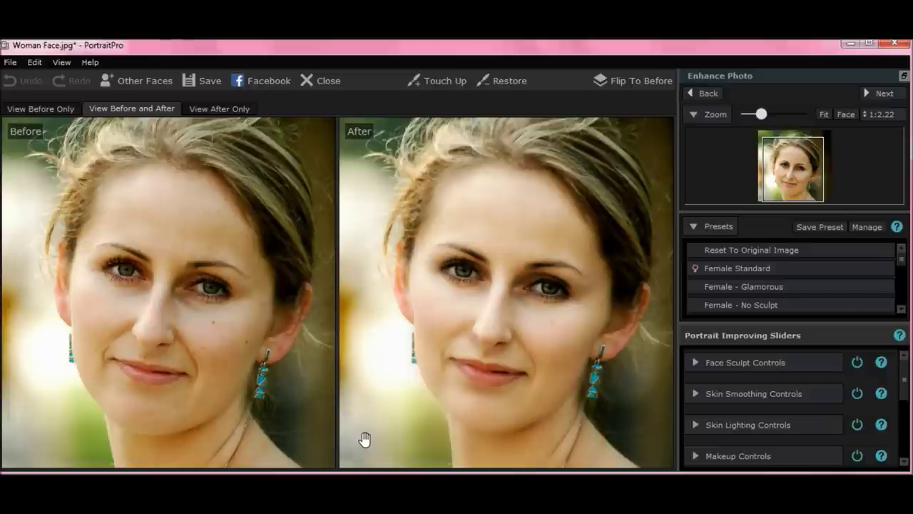
pyautogui.moveTo(80, 428)
pyautogui.click(47, 112)
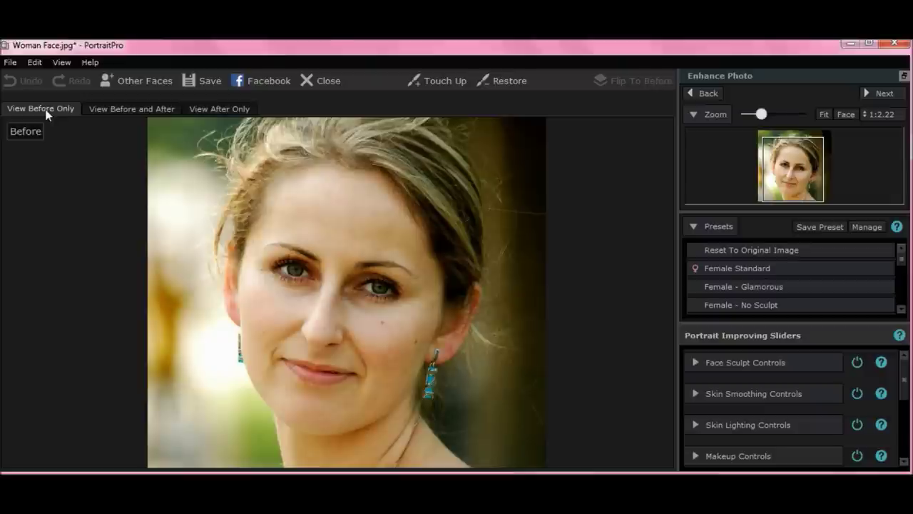
pyautogui.click(204, 108)
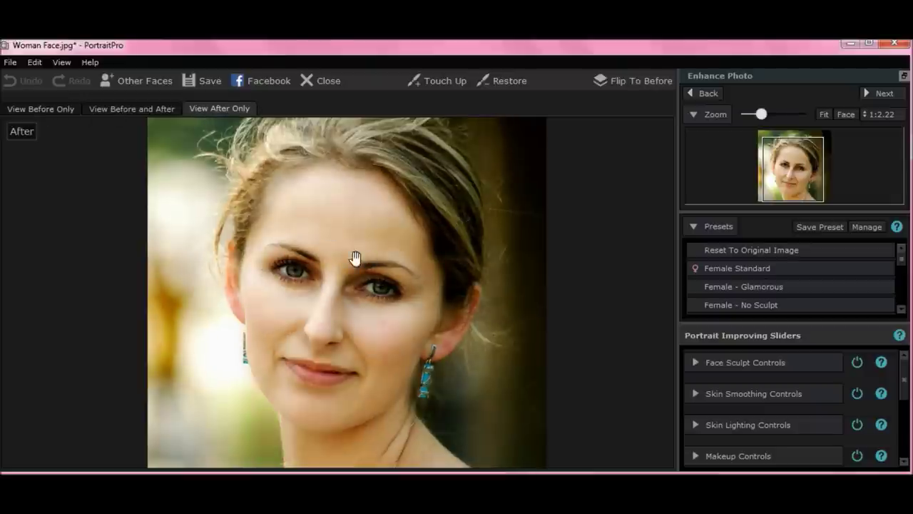
pyautogui.click(112, 111)
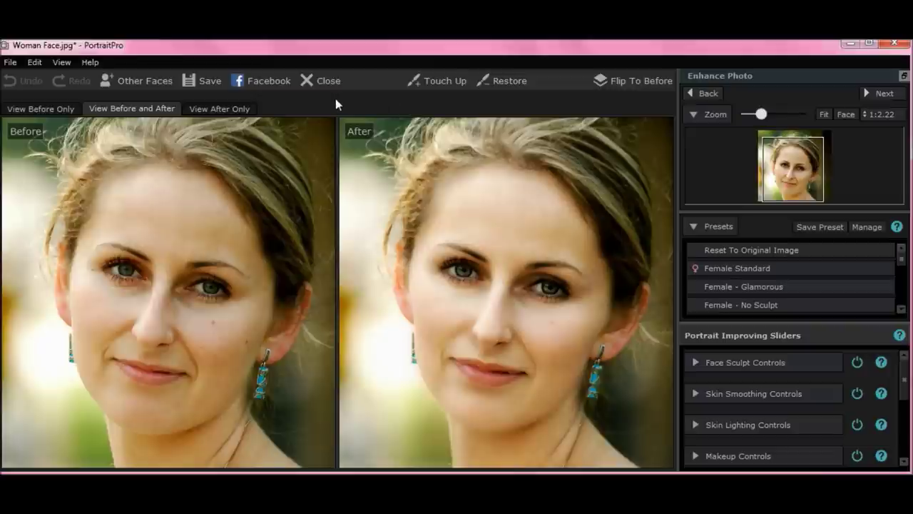
pyautogui.moveTo(294, 177)
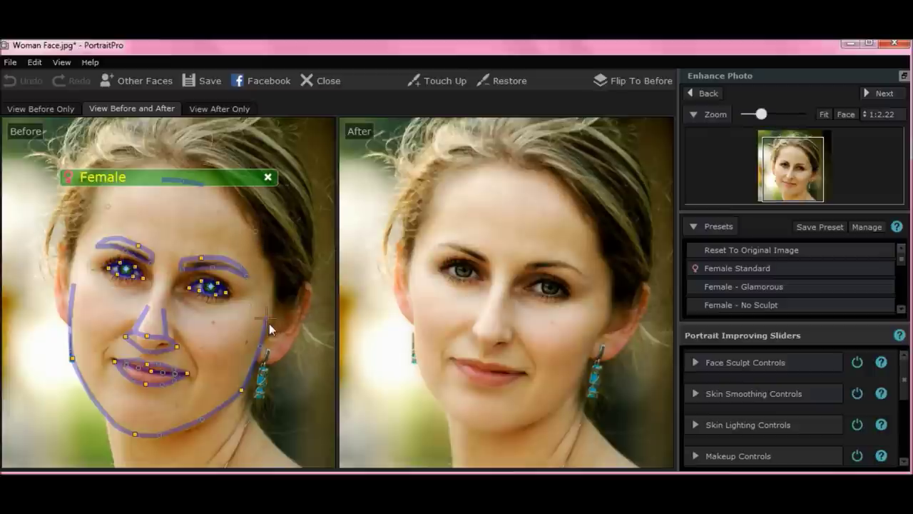
# Adjust the jaw outline point by the right ear, settling it on the cheek
pyautogui.moveTo(271, 321); pyautogui.dragTo(305, 322)
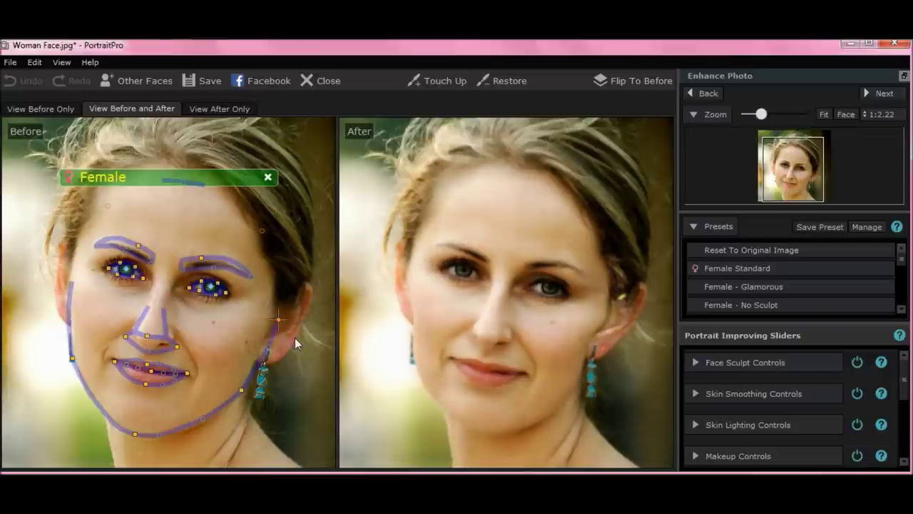
pyautogui.moveTo(305, 356); pyautogui.dragTo(309, 362)
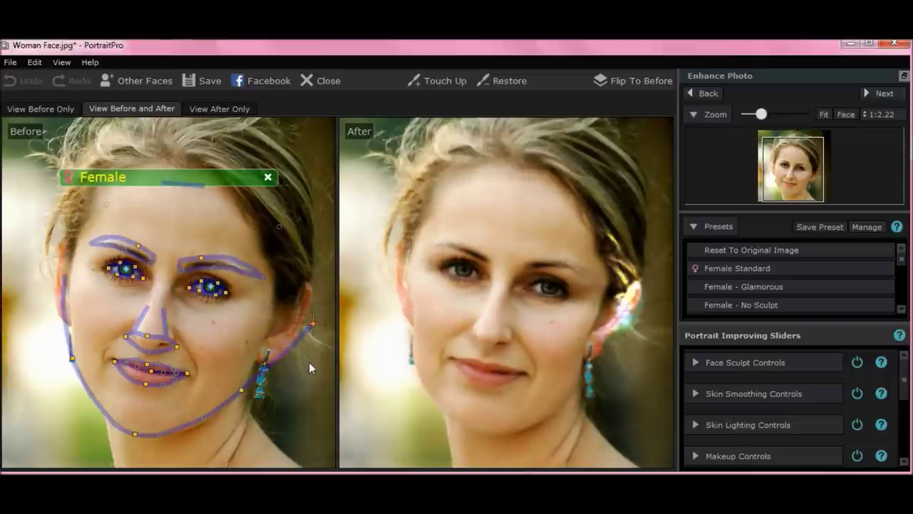
pyautogui.moveTo(303, 346); pyautogui.dragTo(277, 315)
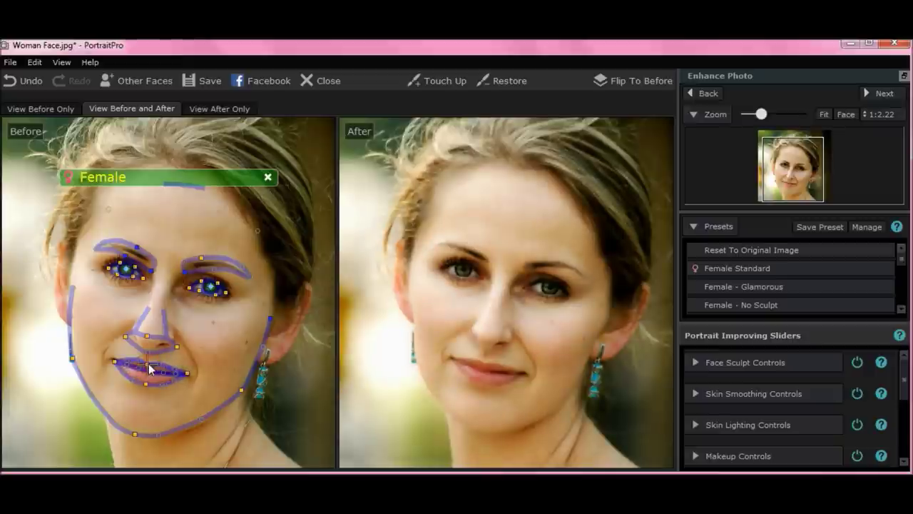
# Reshape the centre lip point and move the hairline marker onto the hairline
pyautogui.moveTo(149, 368); pyautogui.dragTo(149, 360)
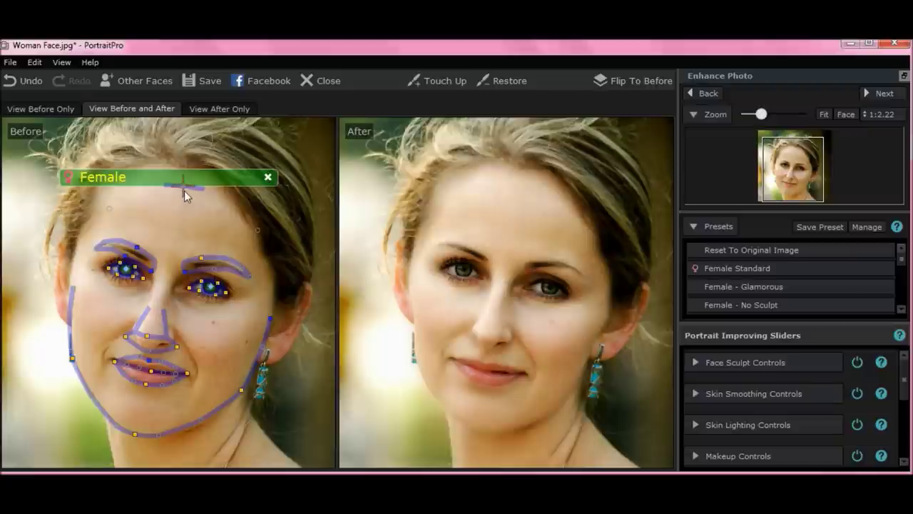
pyautogui.moveTo(186, 187); pyautogui.dragTo(182, 162)
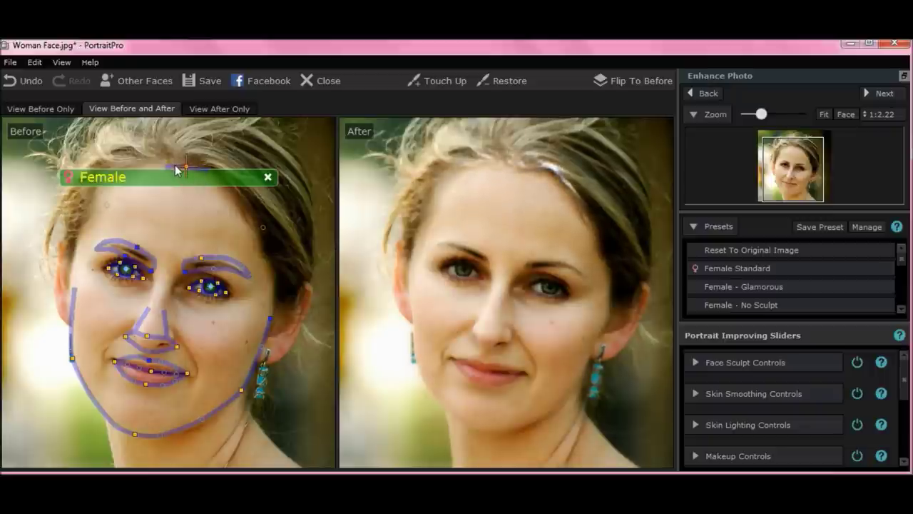
pyautogui.moveTo(175, 165)
pyautogui.mouseDown()
pyautogui.moveTo(171, 172)
pyautogui.moveTo(172, 139)
pyautogui.moveTo(159, 171)
pyautogui.mouseUp()
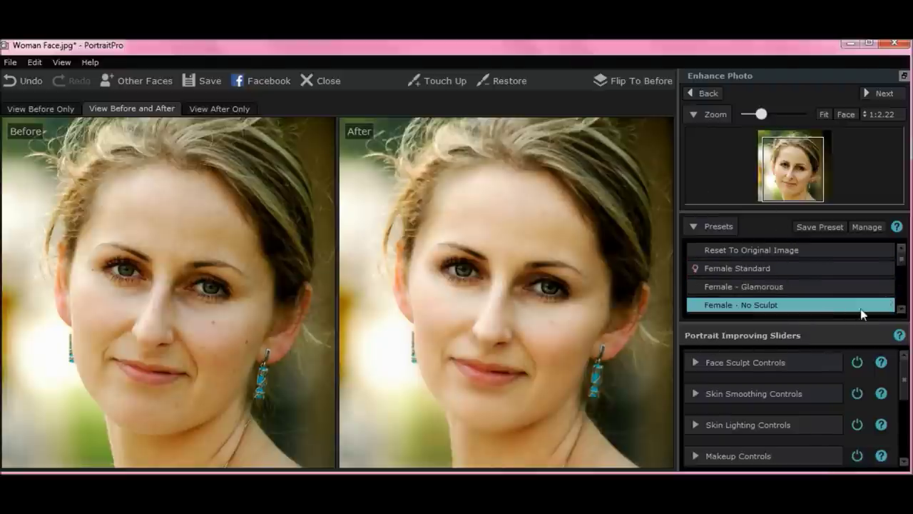
# Apply Female Standard, disable its tip, then try Female - Glamorous and Female - No Sculpt
pyautogui.moveTo(903, 266)
pyautogui.mouseDown()
pyautogui.moveTo(903, 293)
pyautogui.moveTo(903, 259)
pyautogui.mouseUp()
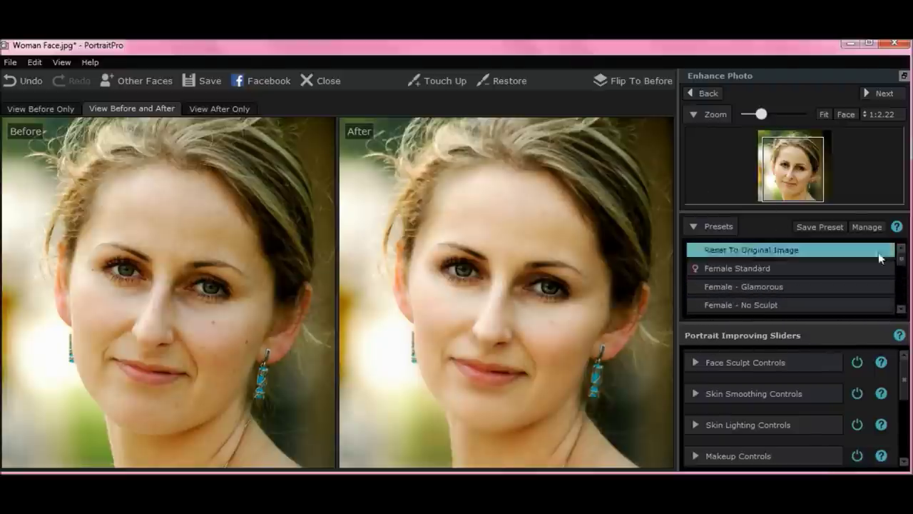
pyautogui.click(790, 272)
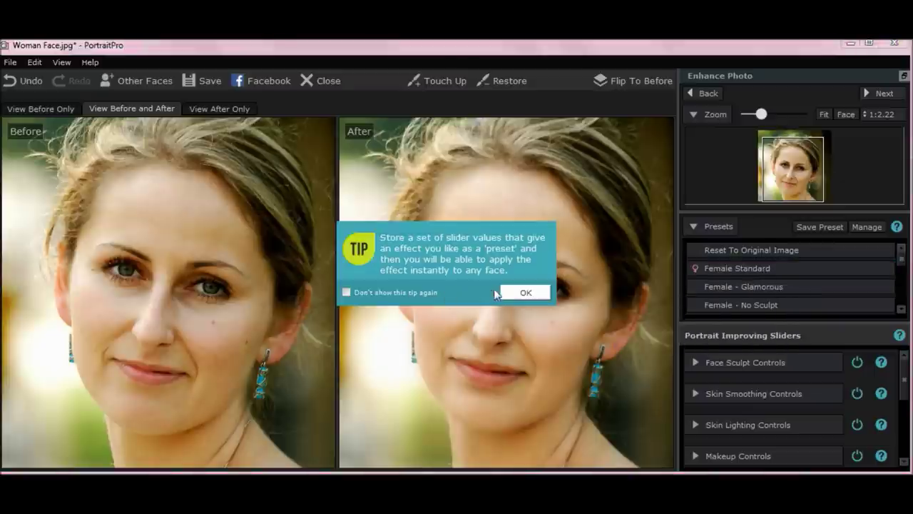
pyautogui.click(347, 293)
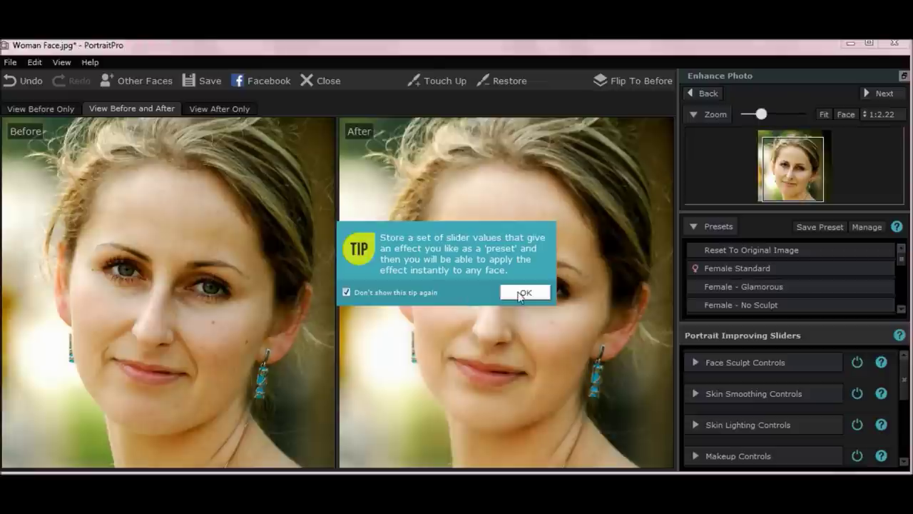
pyautogui.click(525, 292)
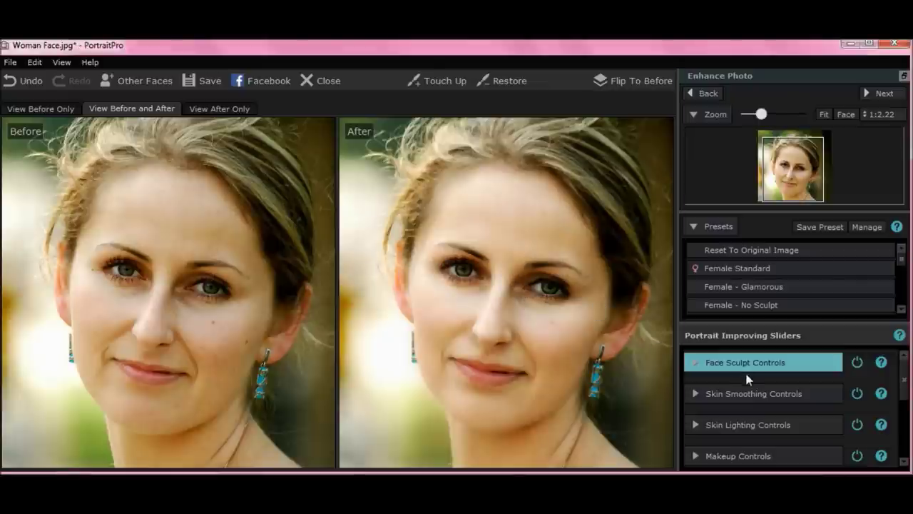
pyautogui.click(770, 288)
pyautogui.click(766, 308)
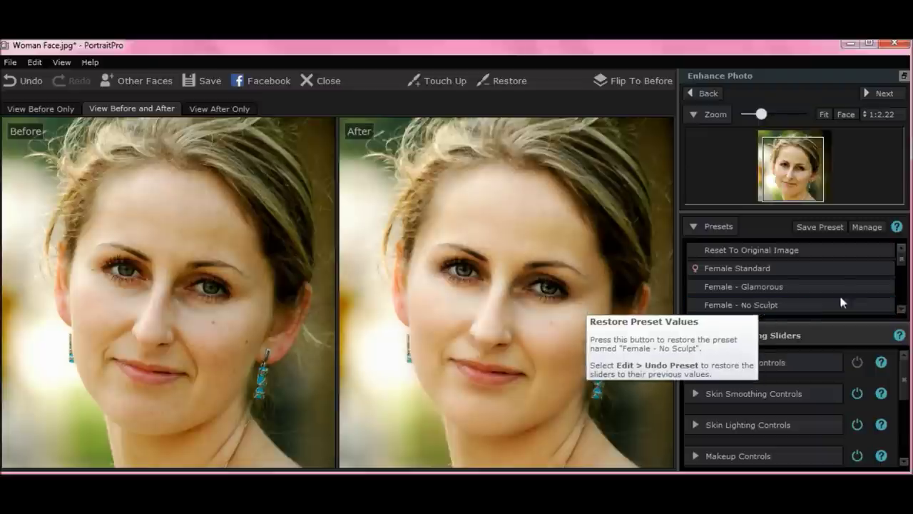
# Scroll the preset list and apply the Makeup - Fullface 2 preset
pyautogui.click(902, 313)
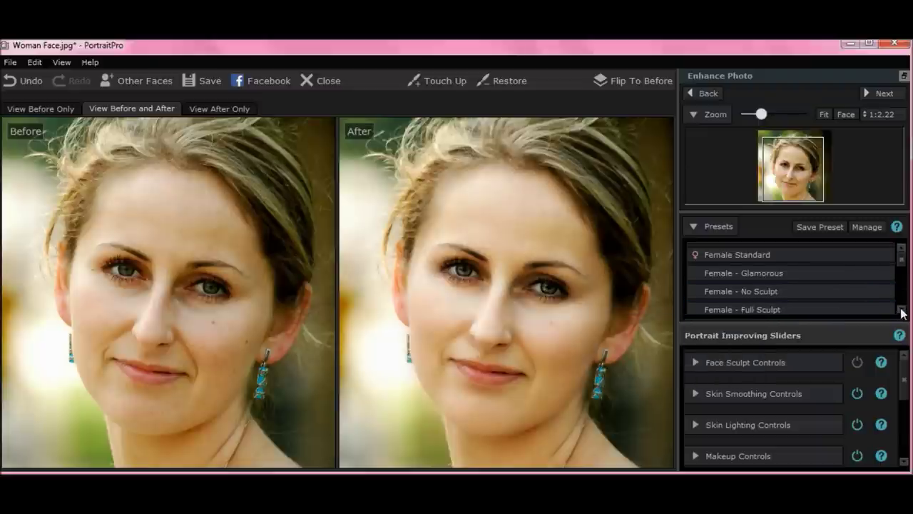
pyautogui.click(901, 312)
pyautogui.click(902, 313)
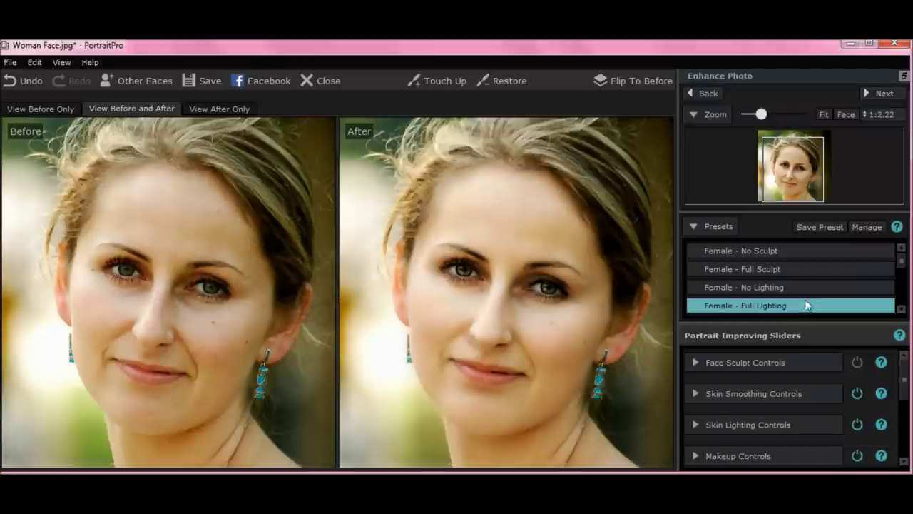
pyautogui.click(785, 287)
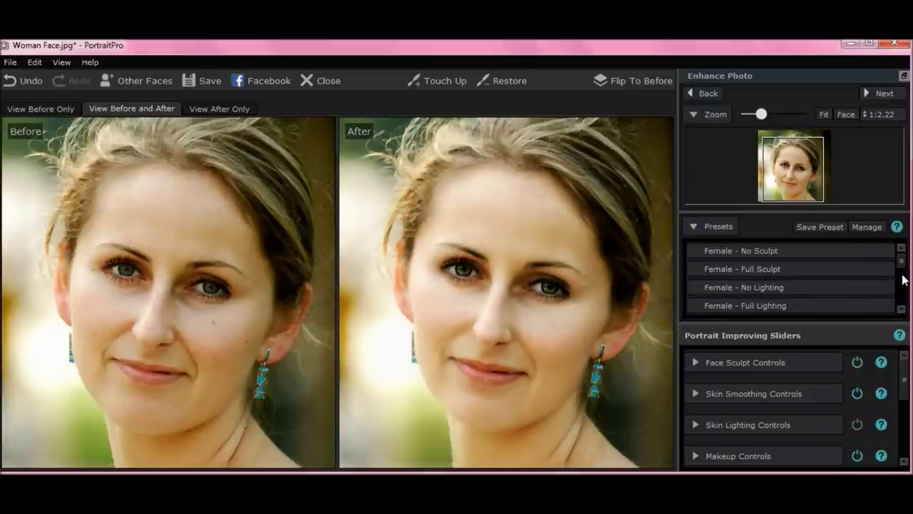
pyautogui.moveTo(903, 267); pyautogui.dragTo(906, 269)
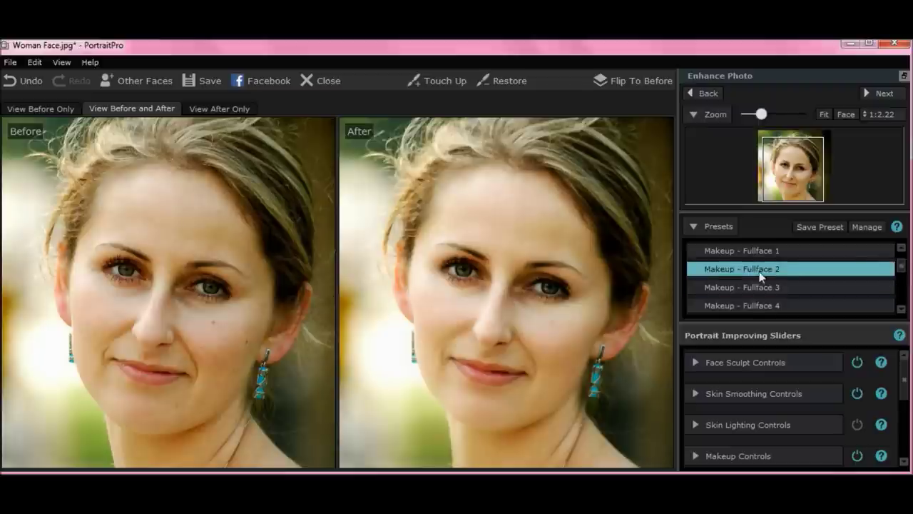
pyautogui.click(767, 252)
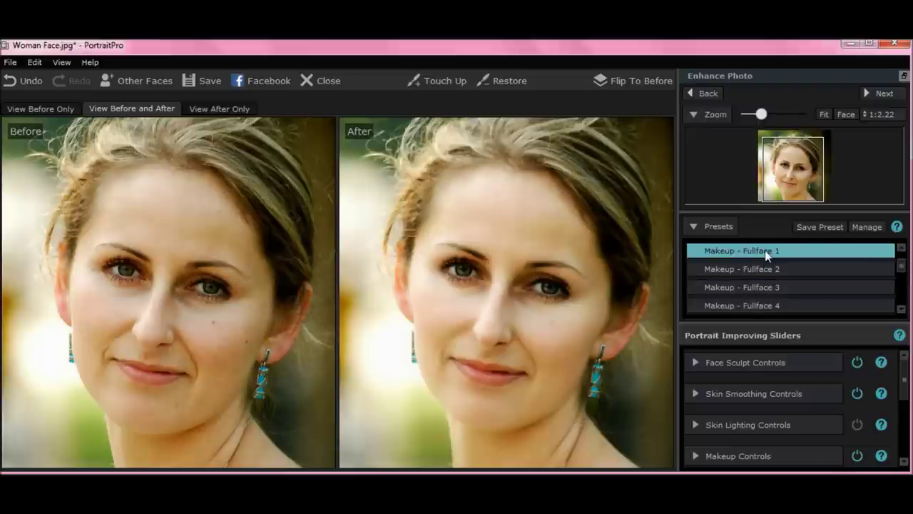
pyautogui.click(767, 307)
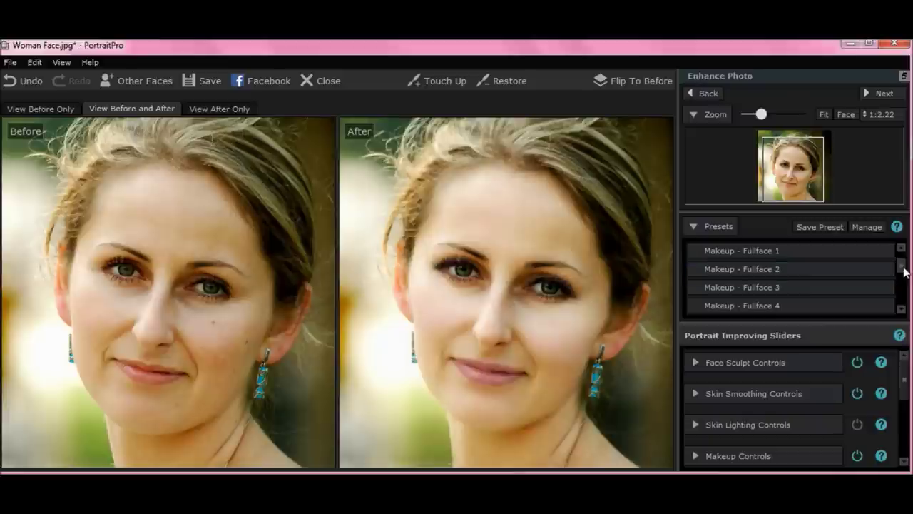
pyautogui.moveTo(903, 267); pyautogui.dragTo(906, 282)
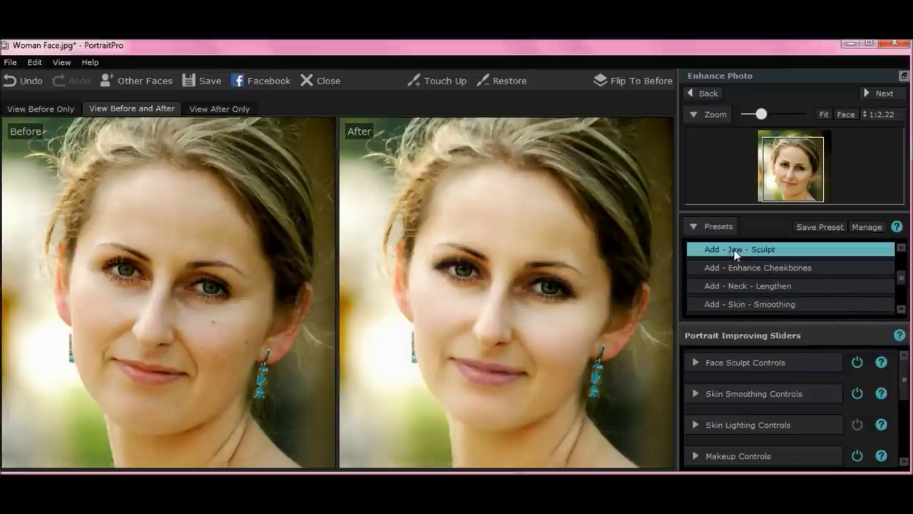
pyautogui.click(743, 269)
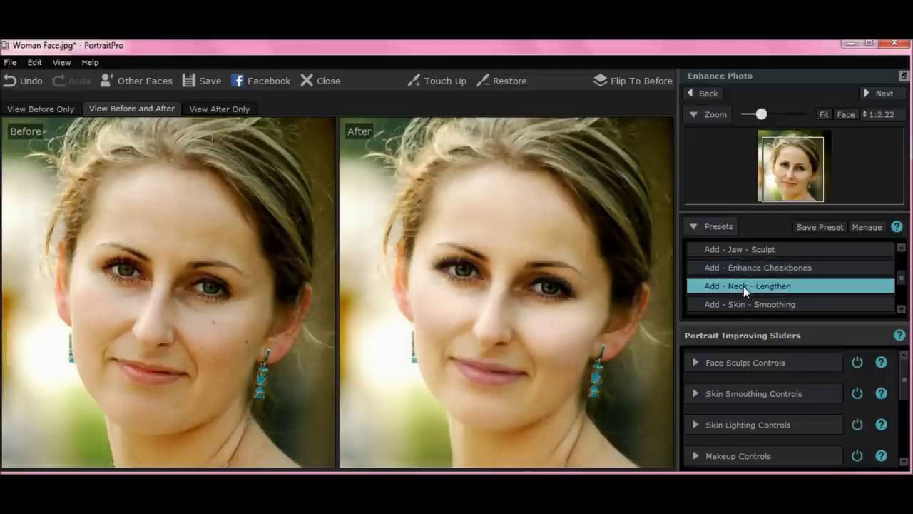
pyautogui.click(743, 286)
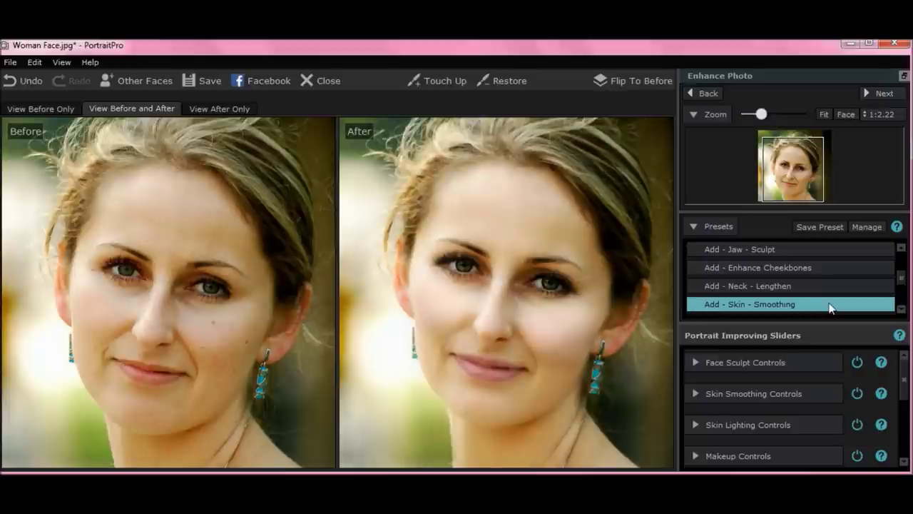
pyautogui.moveTo(901, 285)
pyautogui.mouseDown()
pyautogui.moveTo(904, 263)
pyautogui.moveTo(903, 301)
pyautogui.mouseUp()
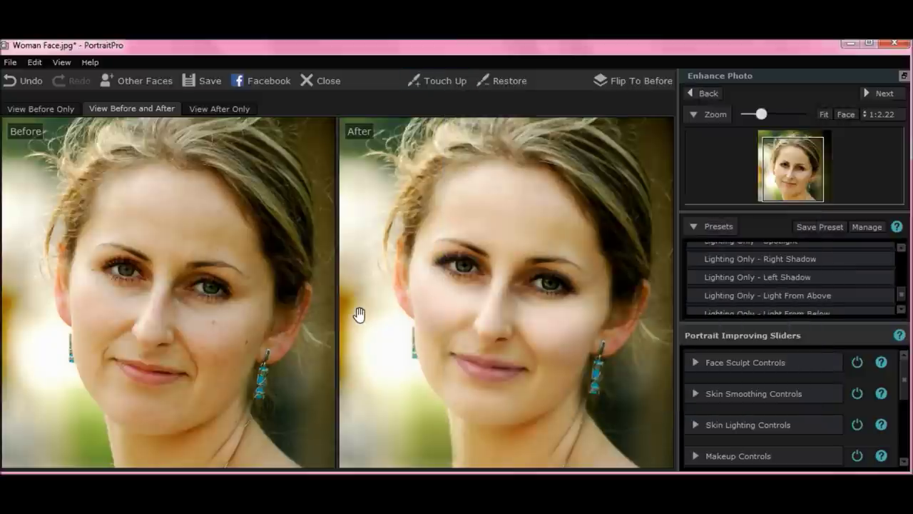
# Start Touch Up with the first brush at size 58 and lighten under the eye
pyautogui.click(439, 82)
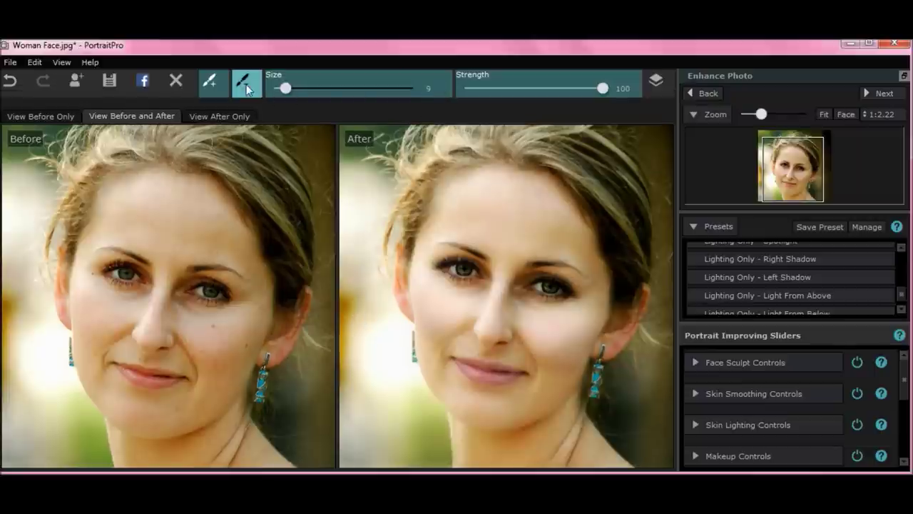
pyautogui.click(245, 83)
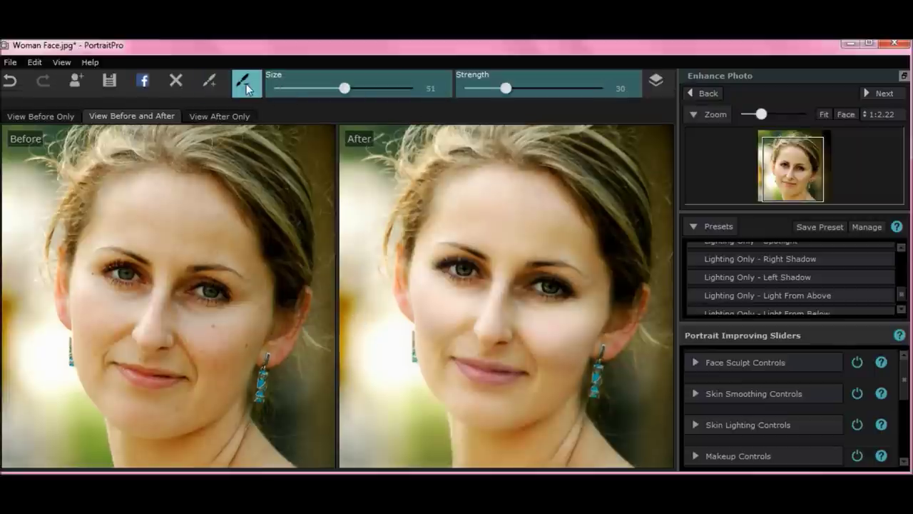
pyautogui.click(208, 86)
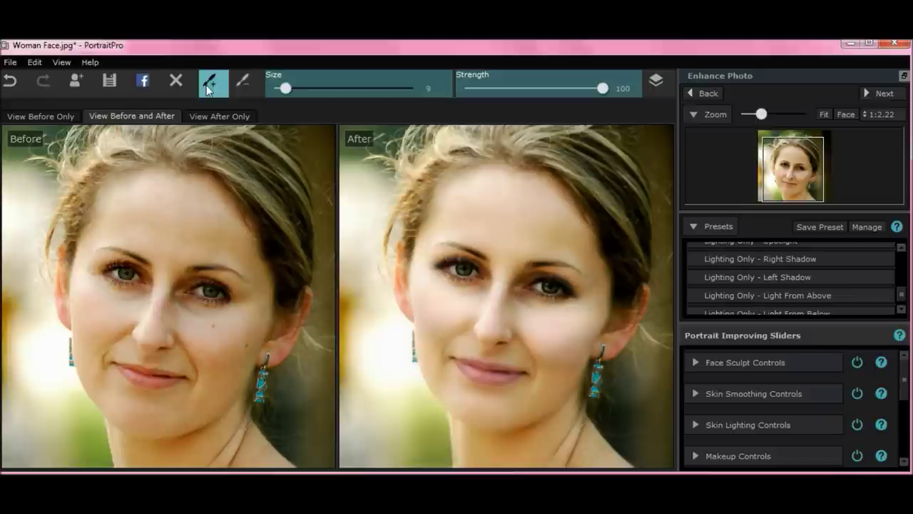
pyautogui.moveTo(285, 87); pyautogui.dragTo(354, 88)
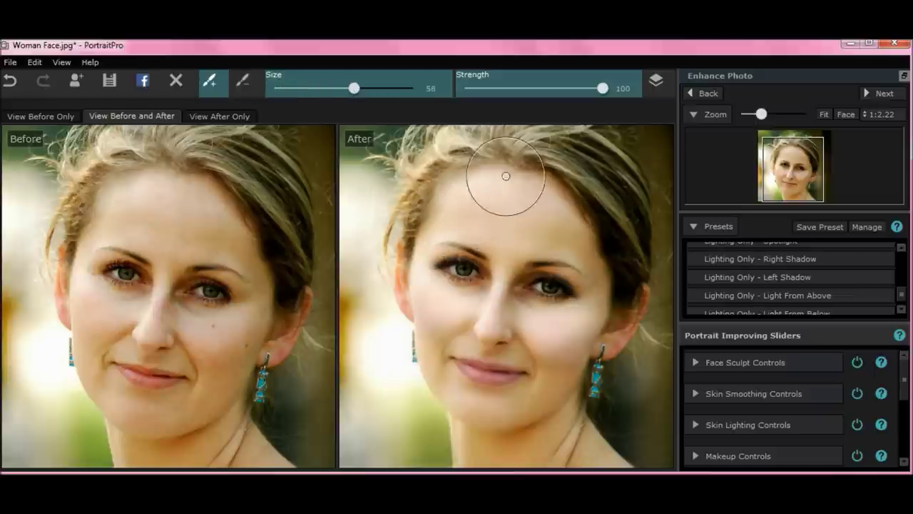
pyautogui.moveTo(458, 290)
pyautogui.mouseDown()
pyautogui.moveTo(436, 259)
pyautogui.moveTo(436, 288)
pyautogui.moveTo(487, 286)
pyautogui.moveTo(451, 279)
pyautogui.mouseUp()
# Set the touch-up brush to size 28 with strength 100
pyautogui.moveTo(355, 88); pyautogui.dragTo(295, 91)
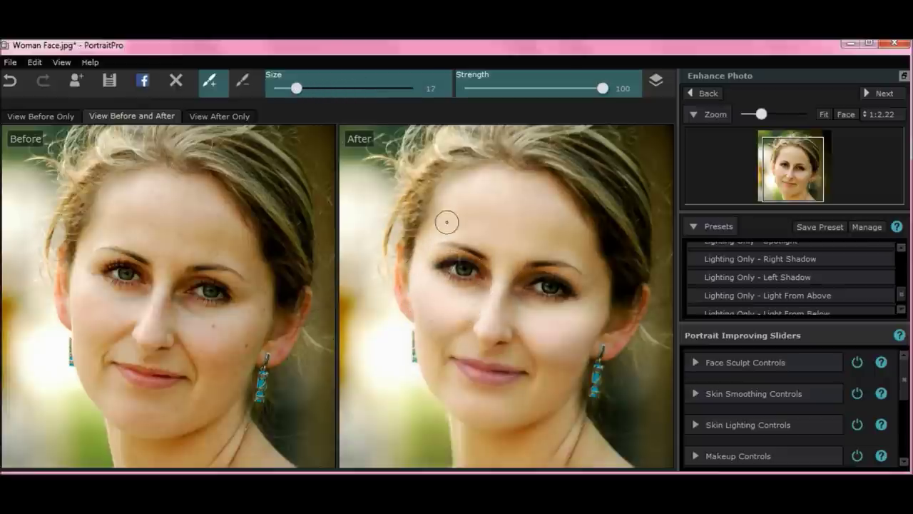
pyautogui.moveTo(306, 87); pyautogui.dragTo(310, 88)
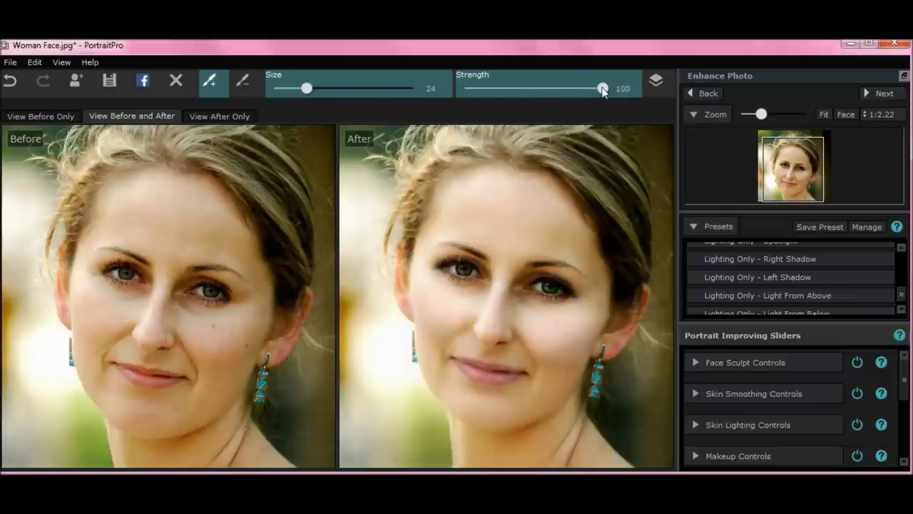
pyautogui.moveTo(601, 88); pyautogui.dragTo(627, 91)
pyautogui.moveTo(309, 87); pyautogui.dragTo(312, 88)
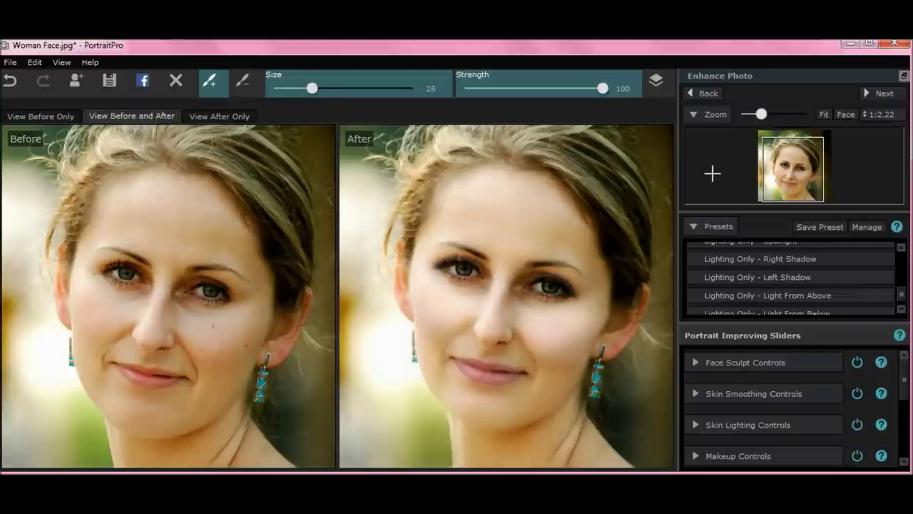
# Zoom in on the eyes, reduce the brush to about size 20, and smooth under the eye
pyautogui.moveTo(714, 159)
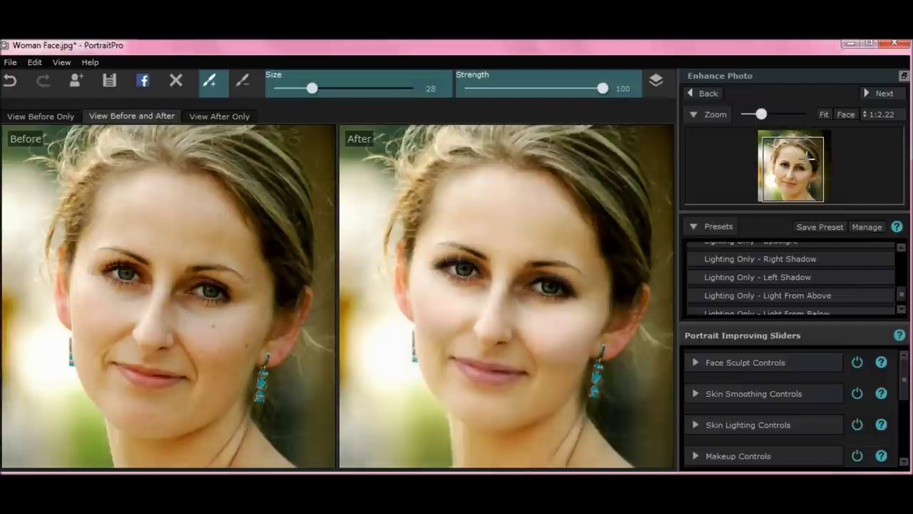
pyautogui.moveTo(762, 115); pyautogui.dragTo(775, 115)
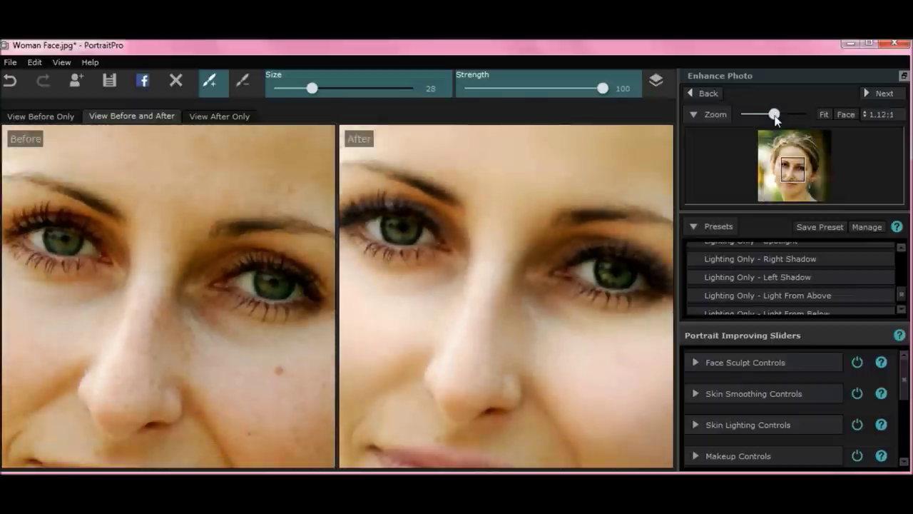
pyautogui.scroll(-2, 777, 119)
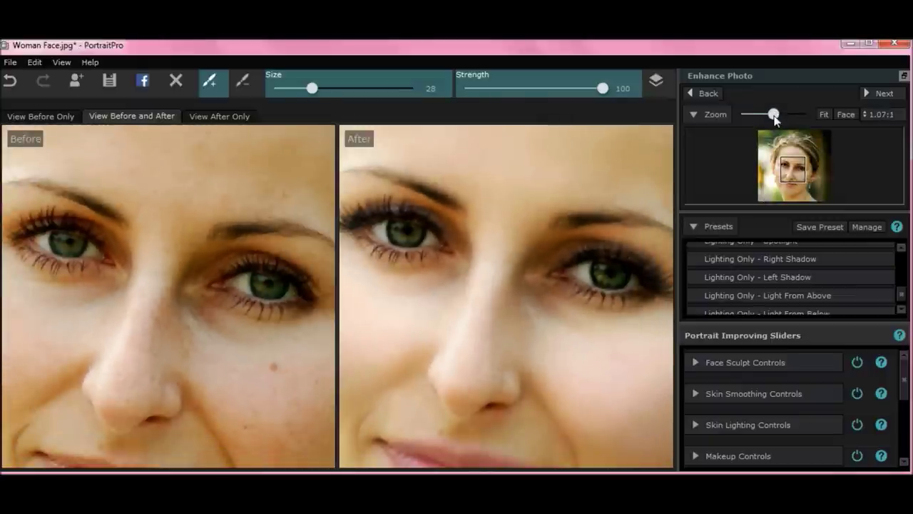
pyautogui.scroll(-1, 776, 119)
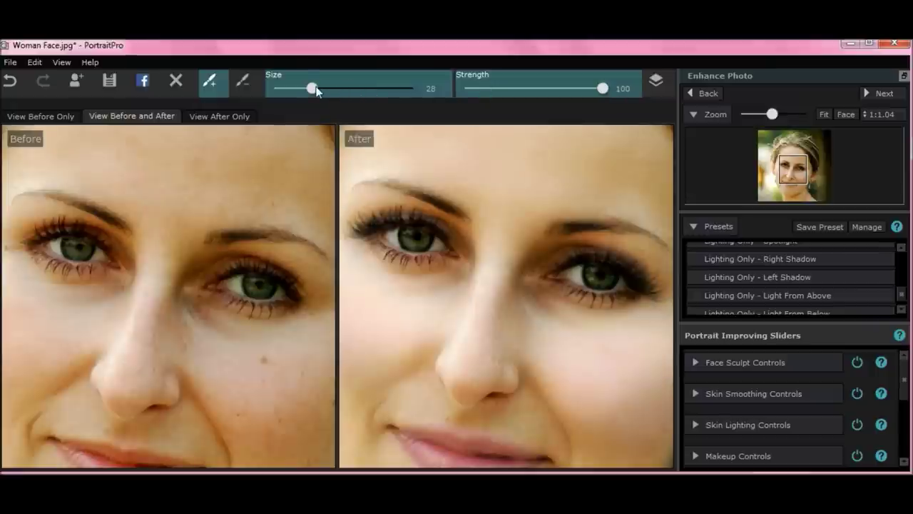
pyautogui.moveTo(316, 88); pyautogui.dragTo(318, 88)
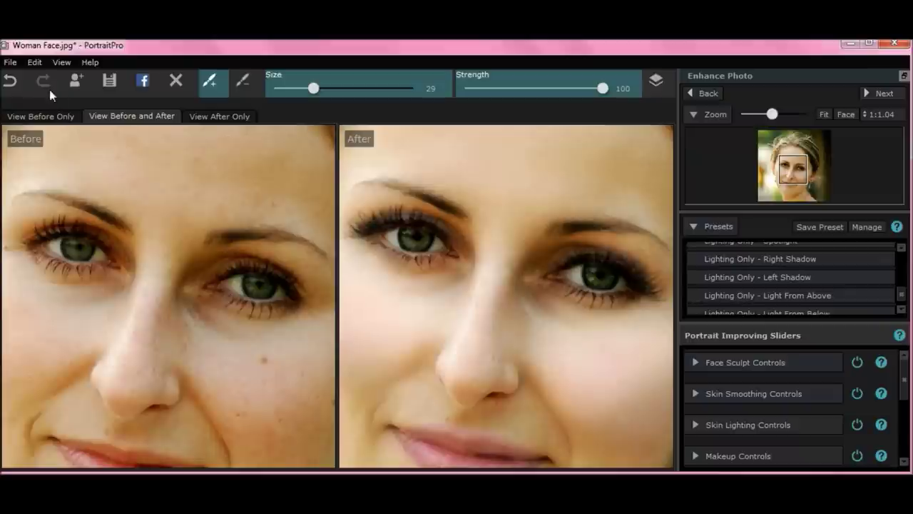
pyautogui.click(15, 82)
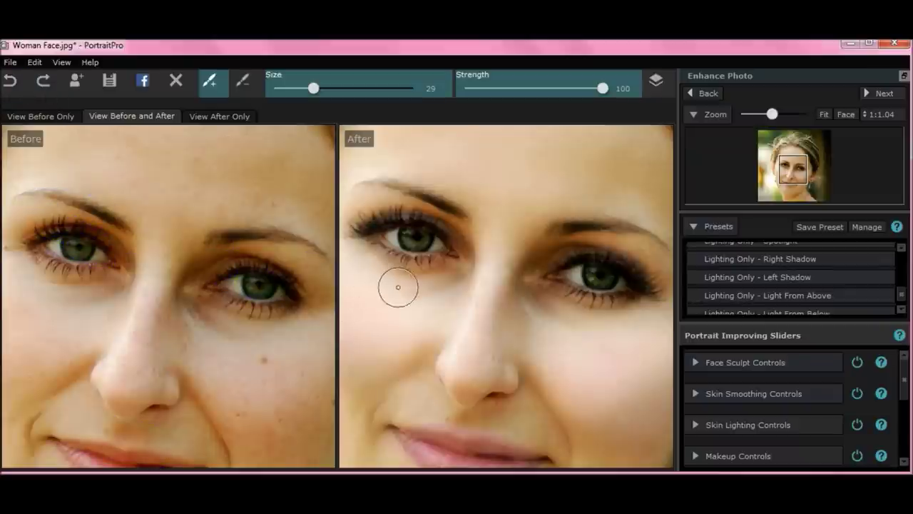
pyautogui.moveTo(313, 94); pyautogui.dragTo(299, 95)
pyautogui.moveTo(447, 298)
pyautogui.mouseDown()
pyautogui.moveTo(457, 274)
pyautogui.moveTo(399, 276)
pyautogui.moveTo(418, 286)
pyautogui.mouseUp()
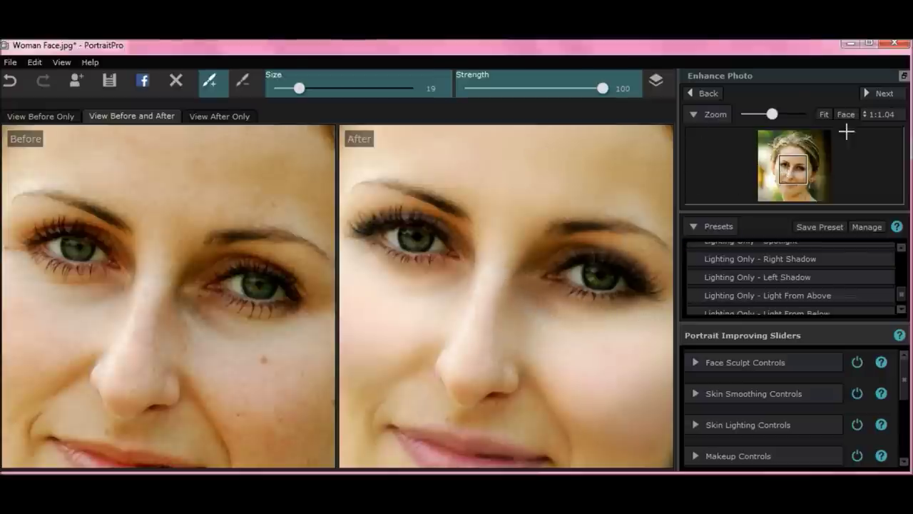
pyautogui.moveTo(798, 161); pyautogui.dragTo(792, 173)
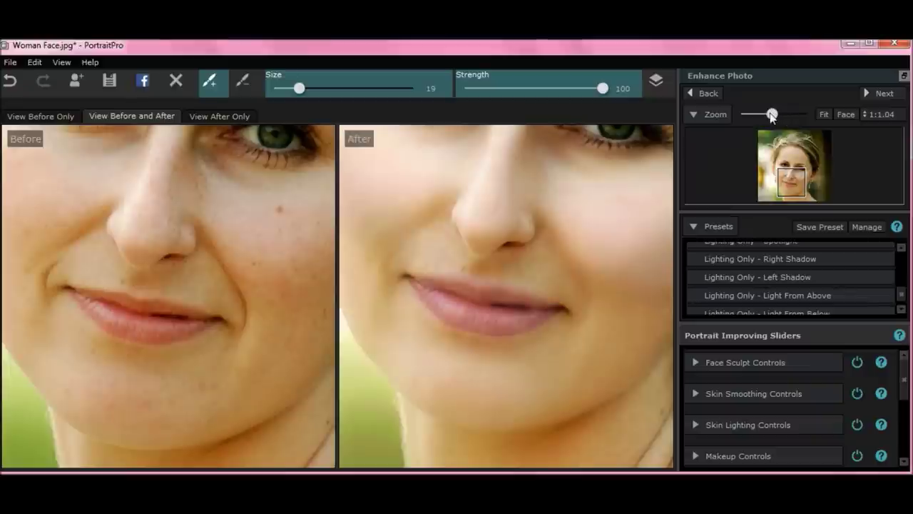
# Fit, frame the face, zoom to a skin close-up, view After only, then Before and After
pyautogui.click(825, 116)
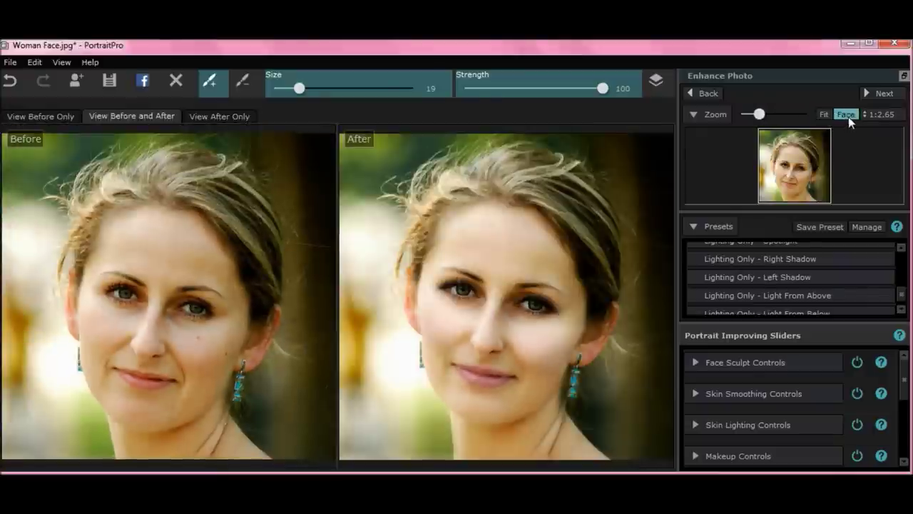
pyautogui.click(847, 115)
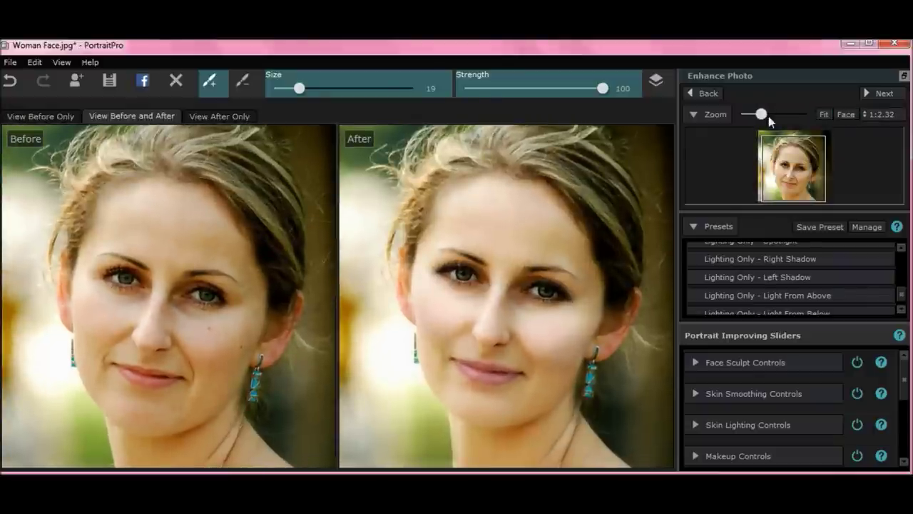
pyautogui.moveTo(761, 117)
pyautogui.mouseDown()
pyautogui.moveTo(796, 117)
pyautogui.moveTo(761, 118)
pyautogui.mouseUp()
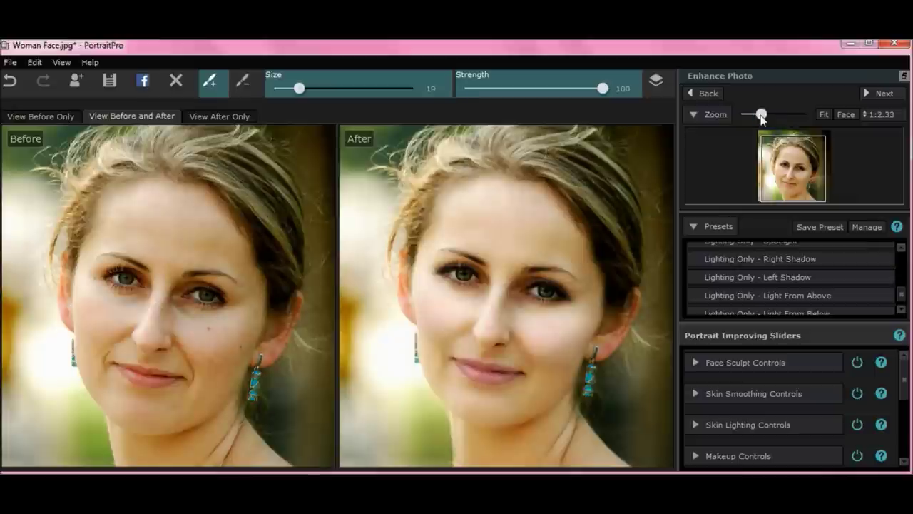
pyautogui.click(238, 116)
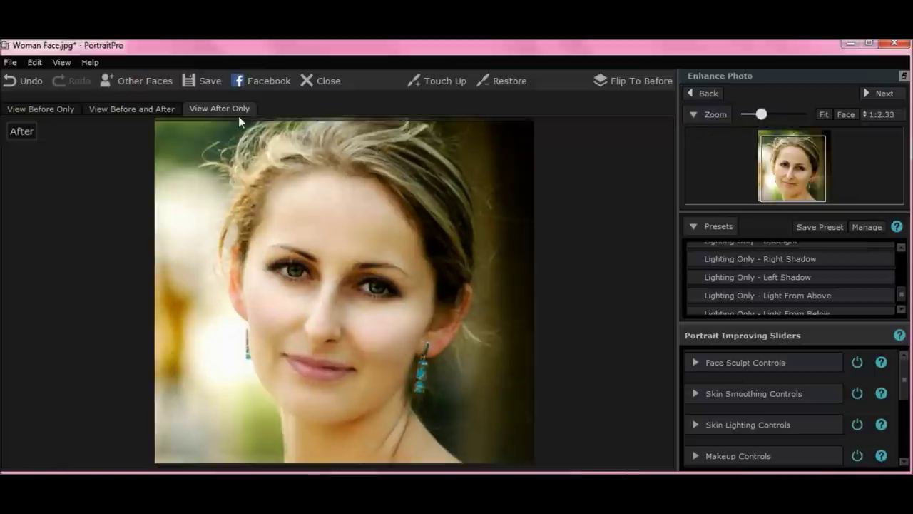
pyautogui.click(162, 111)
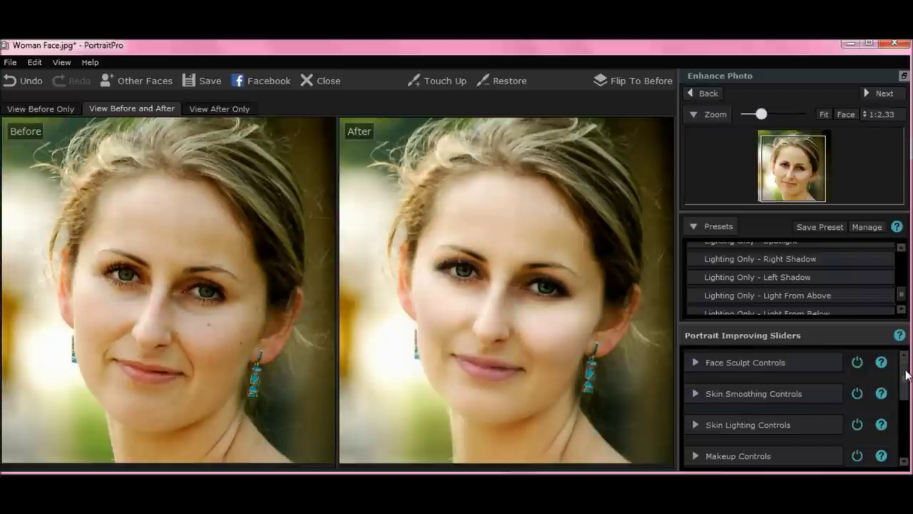
pyautogui.moveTo(906, 373)
pyautogui.mouseDown()
pyautogui.moveTo(905, 425)
pyautogui.moveTo(905, 366)
pyautogui.mouseUp()
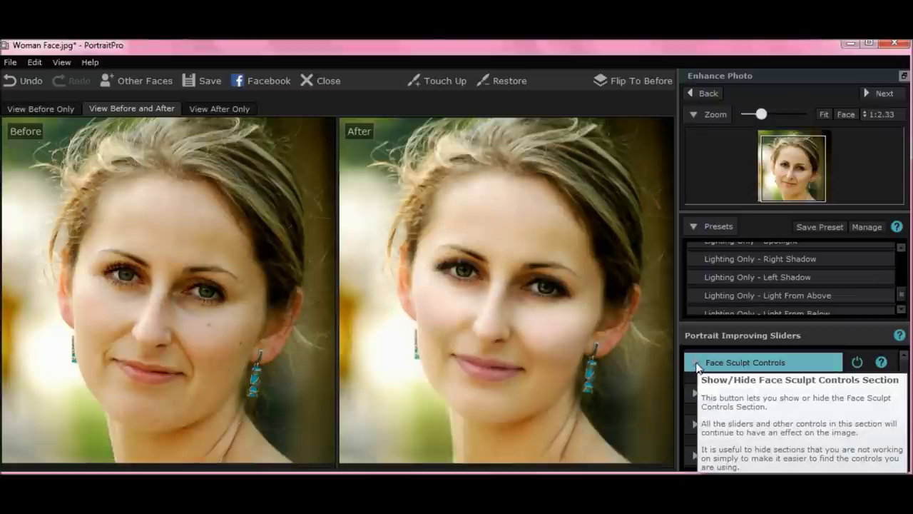
pyautogui.click(697, 366)
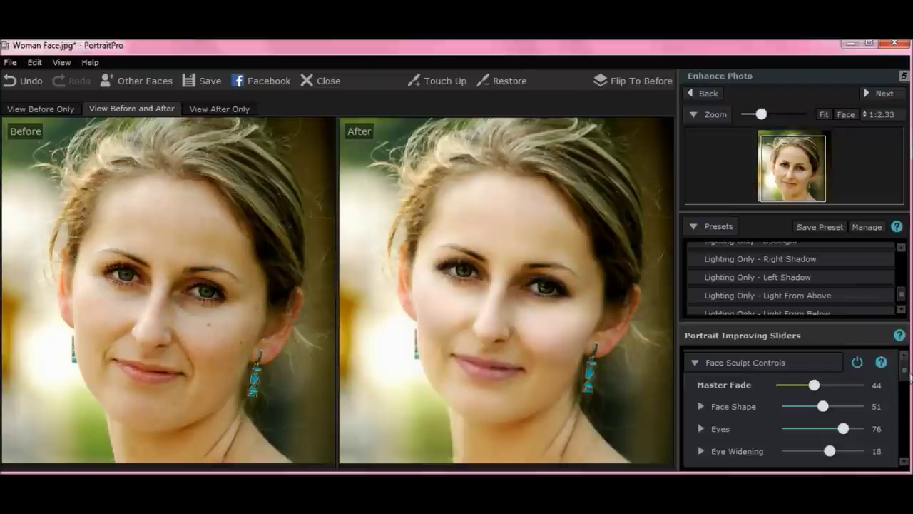
pyautogui.scroll(-3, 910, 377)
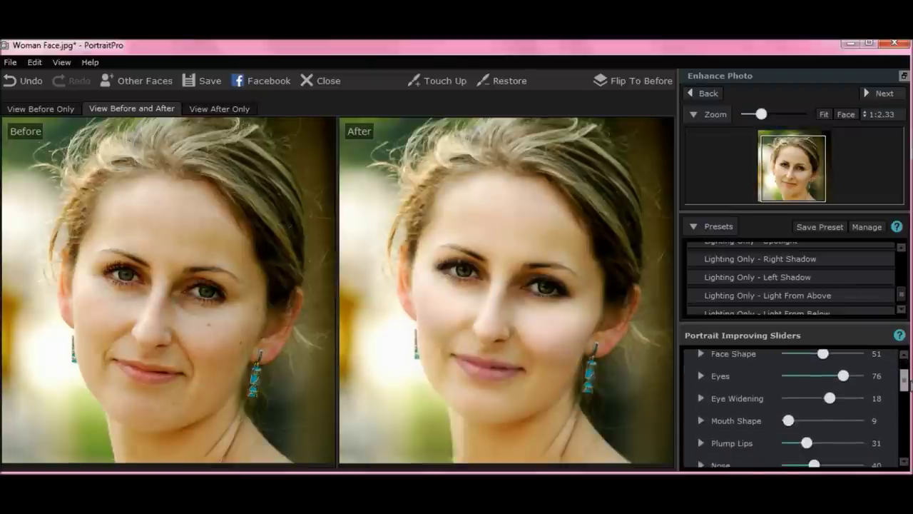
pyautogui.scroll(-1, 910, 382)
pyautogui.scroll(-2, 910, 382)
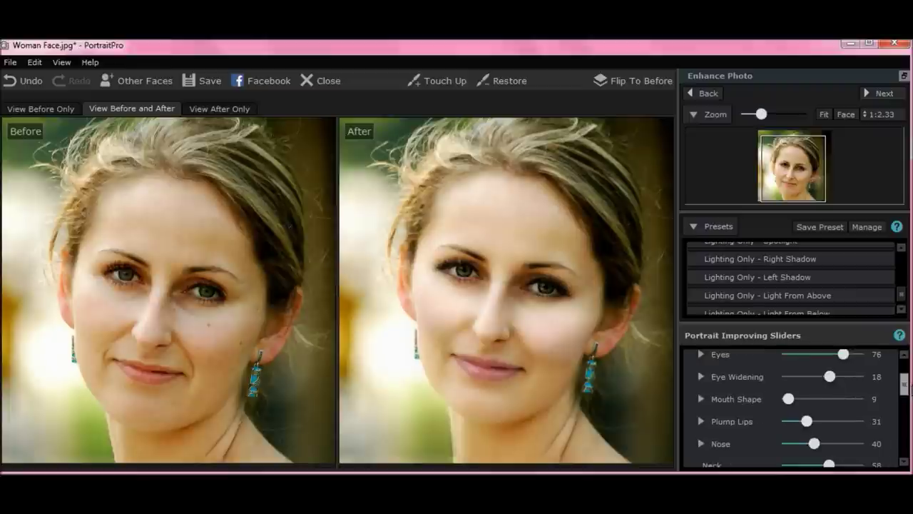
pyautogui.scroll(-3, 804, 408)
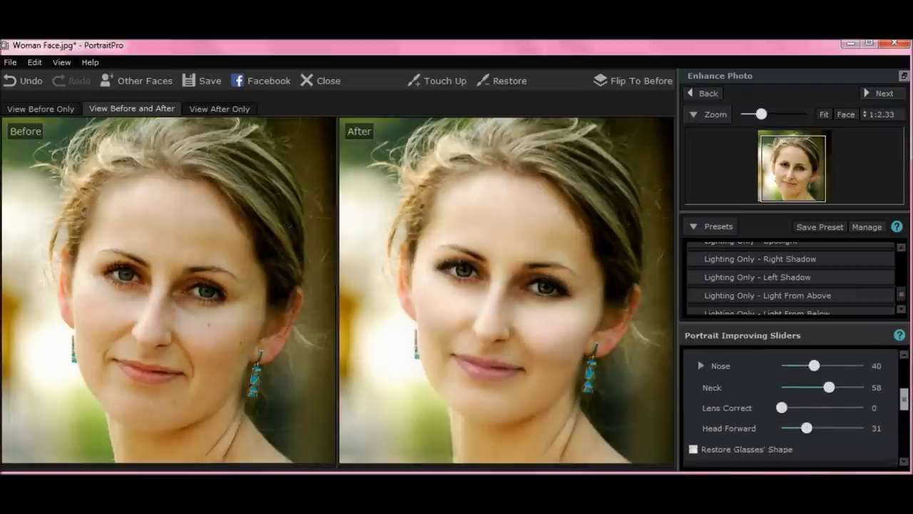
pyautogui.scroll(1, 797, 408)
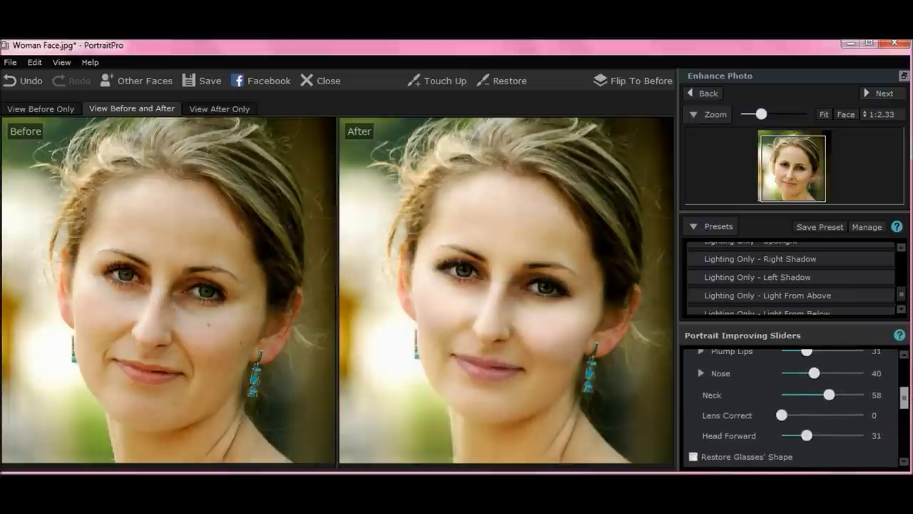
pyautogui.scroll(5, 906, 382)
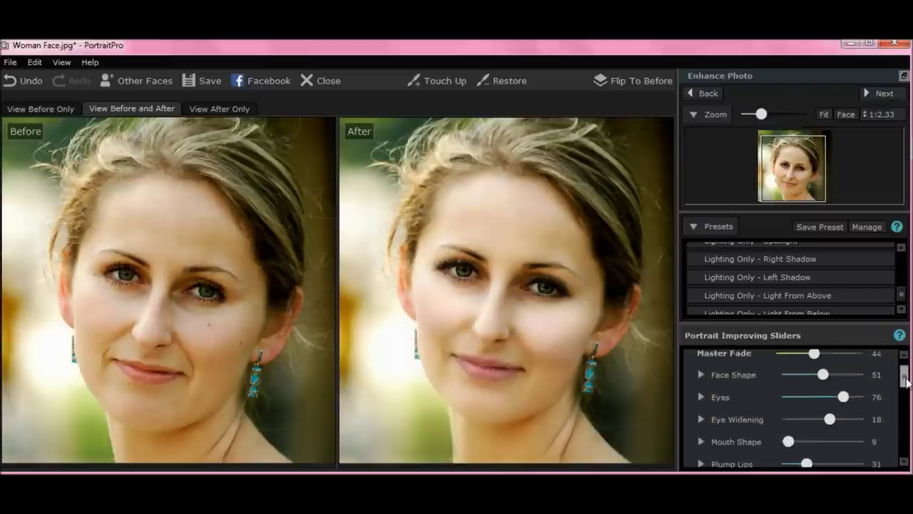
pyautogui.scroll(1, 906, 382)
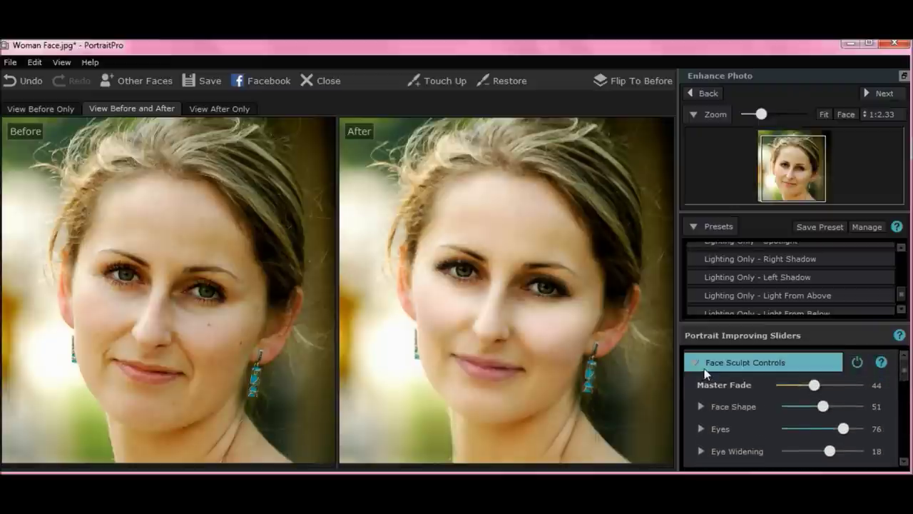
pyautogui.click(698, 364)
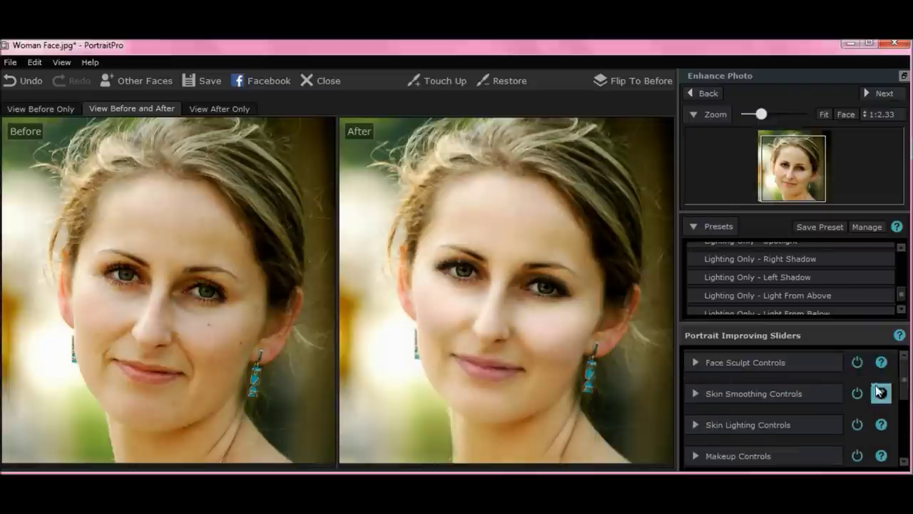
pyautogui.moveTo(903, 367); pyautogui.dragTo(904, 403)
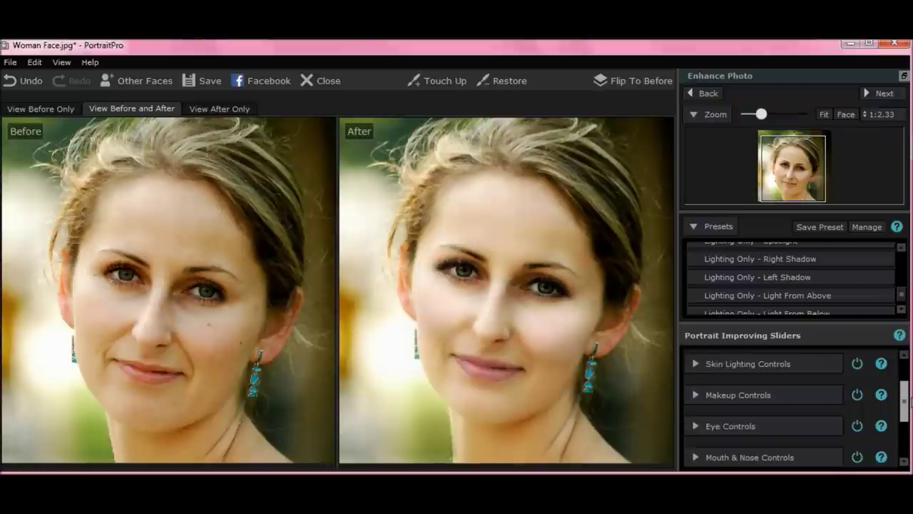
# Give the lips Lipstick at strength 100 with Texture 2 in a muted lilac colour
pyautogui.click(695, 396)
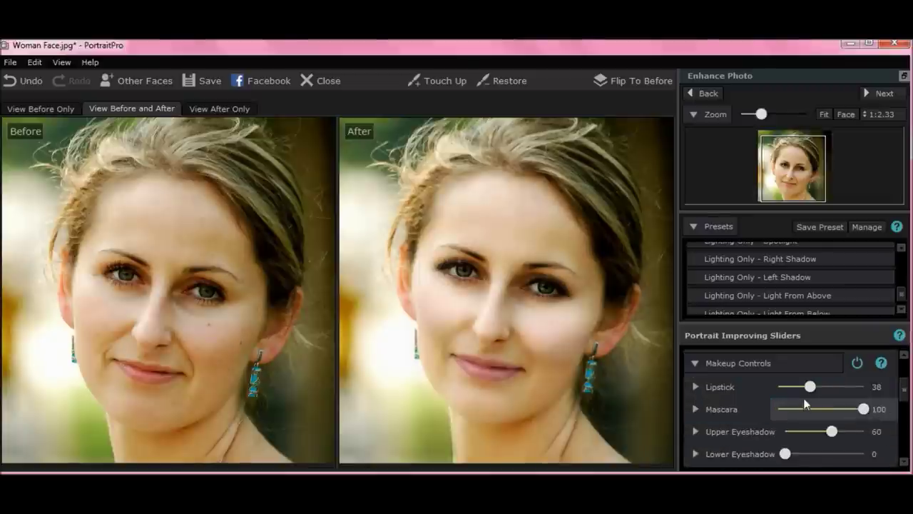
pyautogui.moveTo(811, 387); pyautogui.dragTo(870, 397)
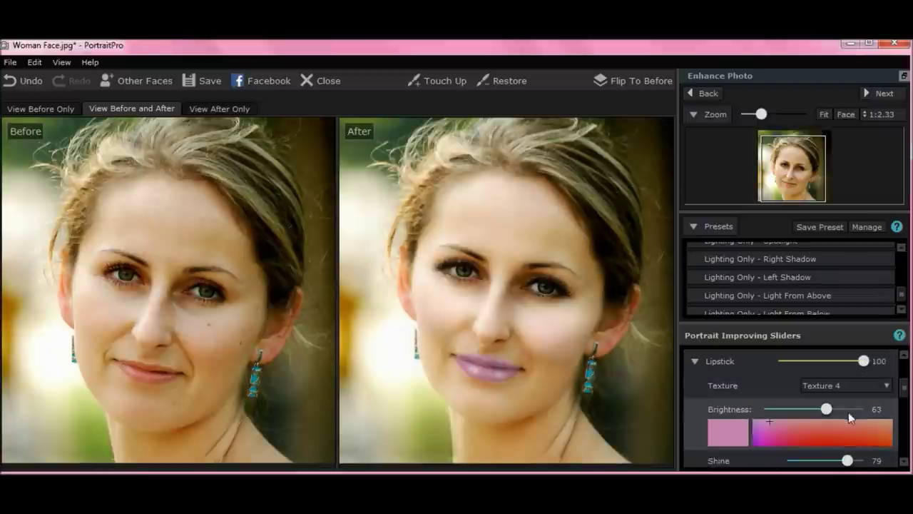
pyautogui.click(840, 386)
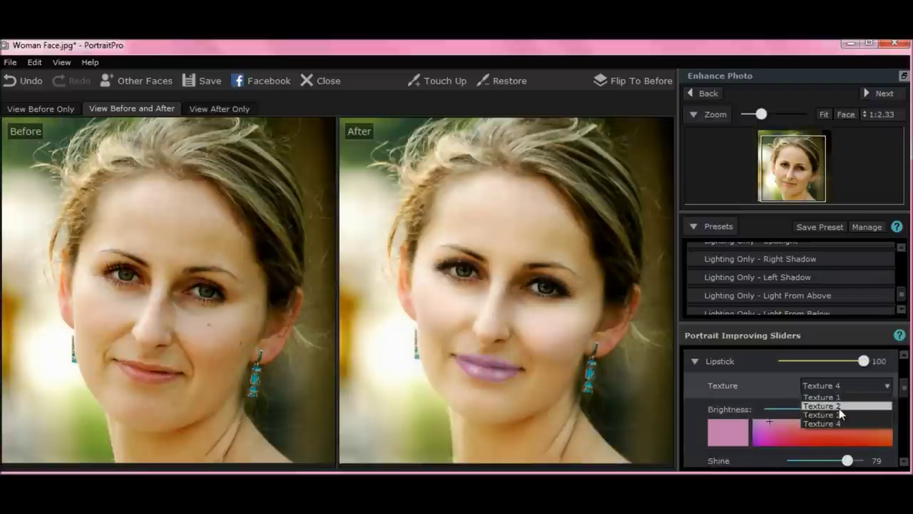
pyautogui.click(839, 407)
pyautogui.moveTo(773, 422)
pyautogui.mouseDown()
pyautogui.moveTo(821, 439)
pyautogui.moveTo(842, 435)
pyautogui.moveTo(773, 419)
pyautogui.mouseUp()
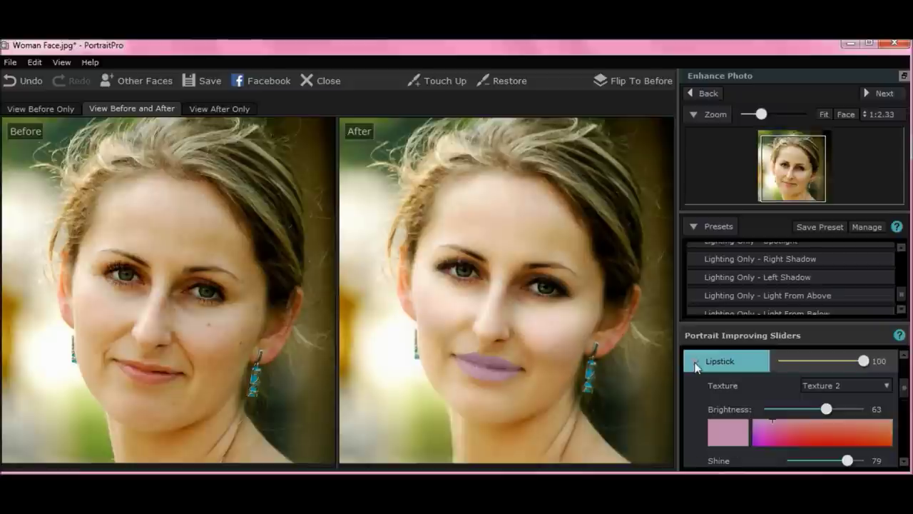
# Collapse the Lipstick settings and expand Hair Controls
pyautogui.click(696, 362)
pyautogui.moveTo(906, 401)
pyautogui.mouseDown()
pyautogui.moveTo(905, 445)
pyautogui.moveTo(905, 382)
pyautogui.moveTo(906, 442)
pyautogui.mouseUp()
pyautogui.click(810, 432)
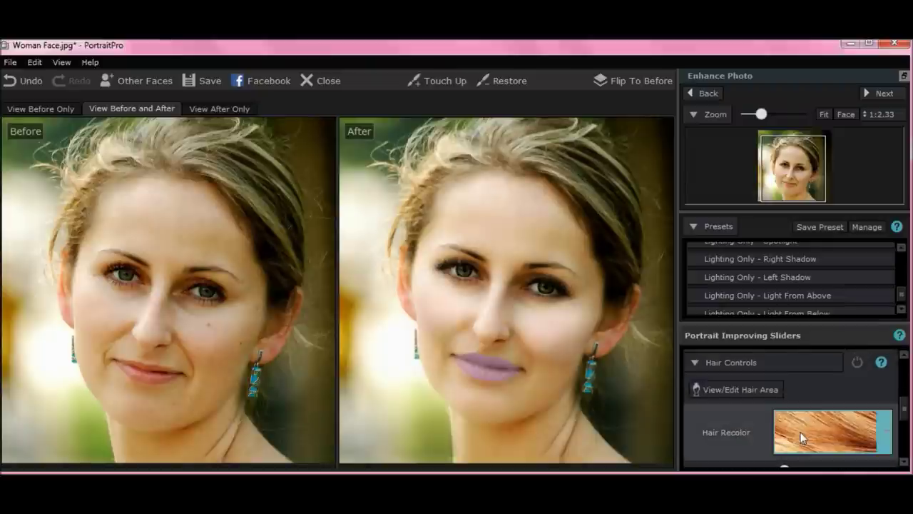
# Browse the Hair Recolor swatches and close them, keeping the current hair colour
pyautogui.click(888, 438)
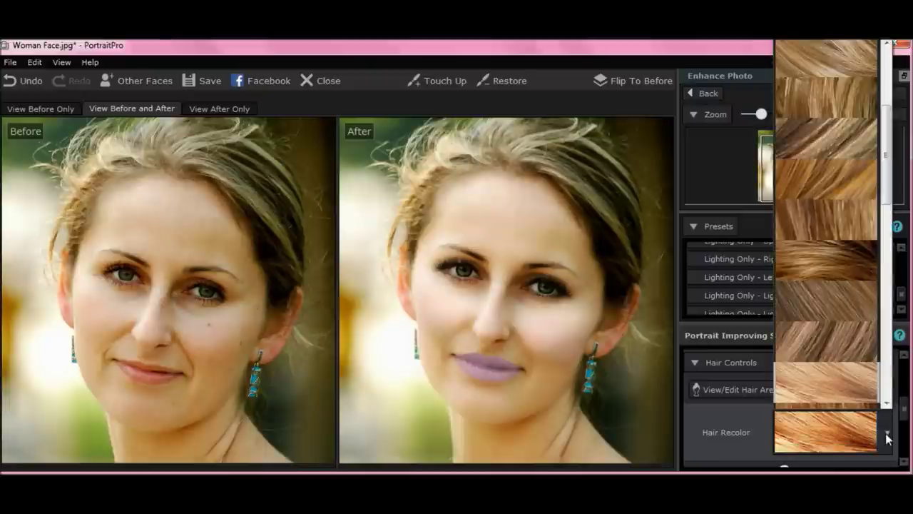
pyautogui.scroll(-10, 862, 393)
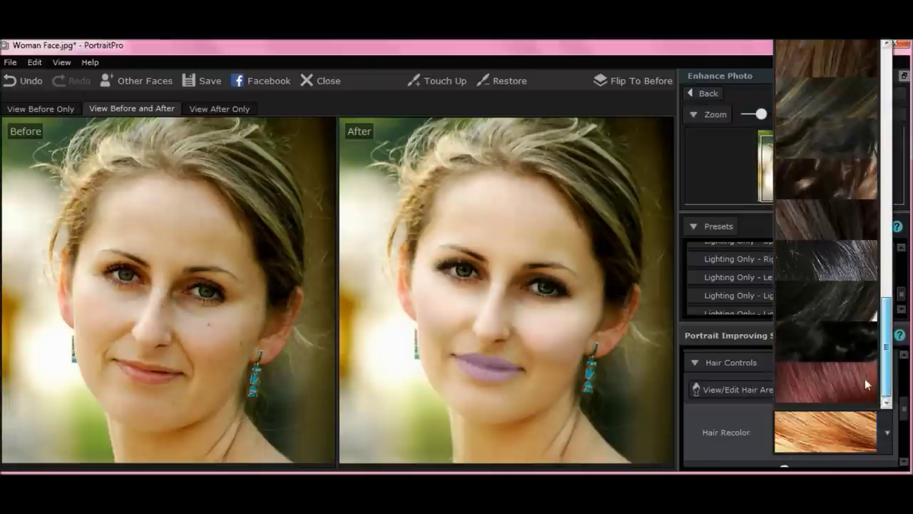
pyautogui.scroll(5, 862, 389)
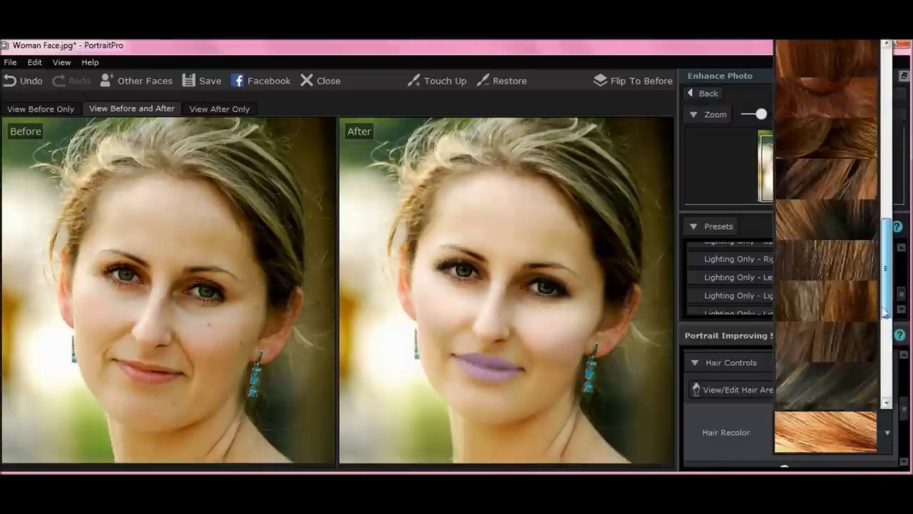
pyautogui.click(753, 409)
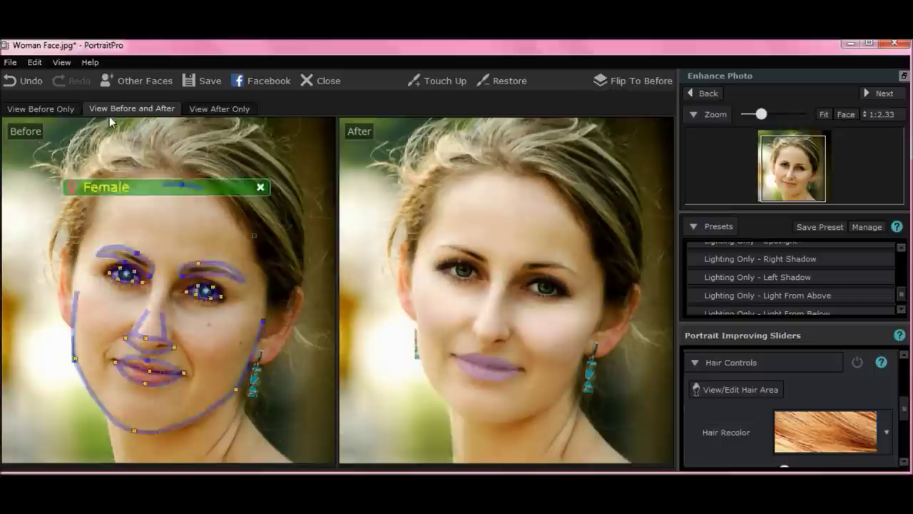
# Undo the last lip colour change and switch to the Touch Up brush
pyautogui.click(32, 82)
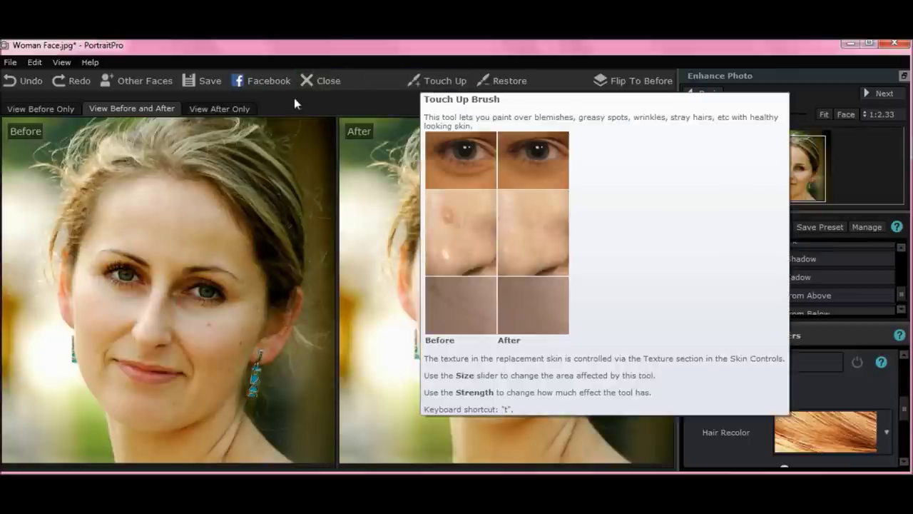
pyautogui.click(460, 85)
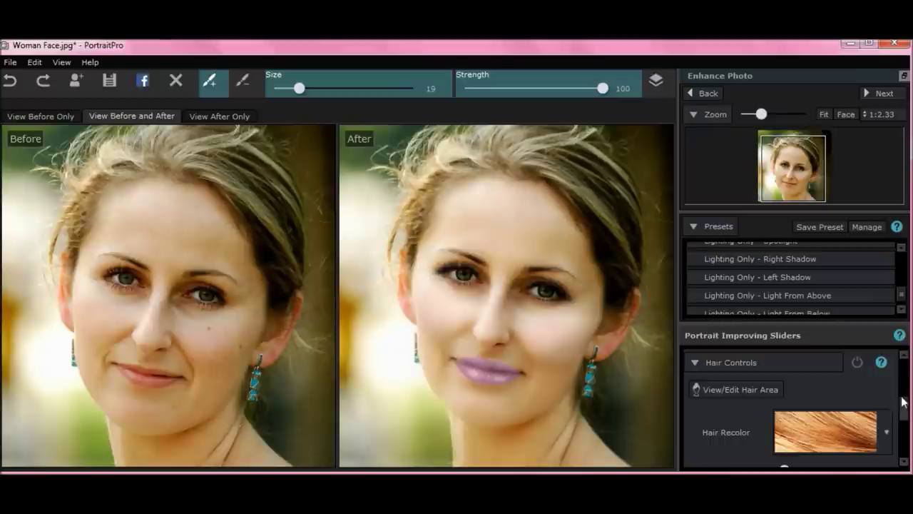
pyautogui.moveTo(902, 294); pyautogui.dragTo(903, 264)
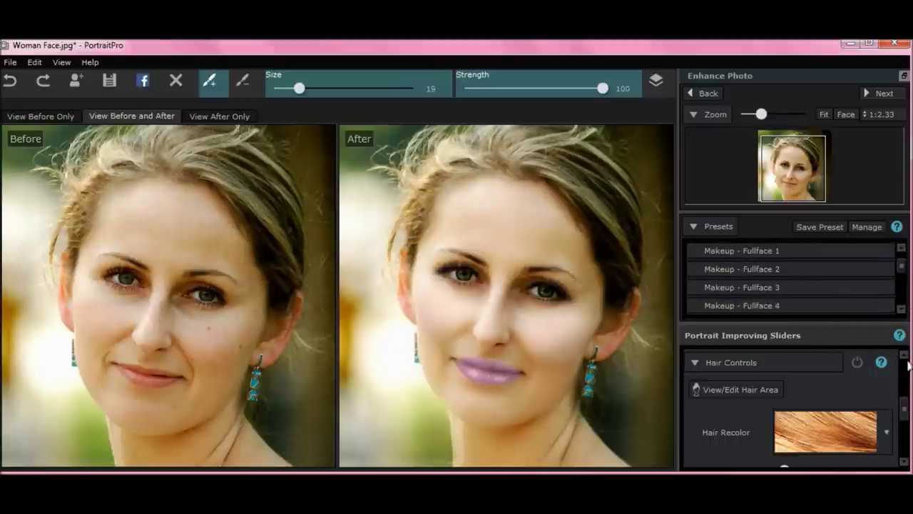
pyautogui.moveTo(908, 407)
pyautogui.mouseDown()
pyautogui.moveTo(905, 360)
pyautogui.moveTo(909, 433)
pyautogui.moveTo(910, 389)
pyautogui.mouseUp()
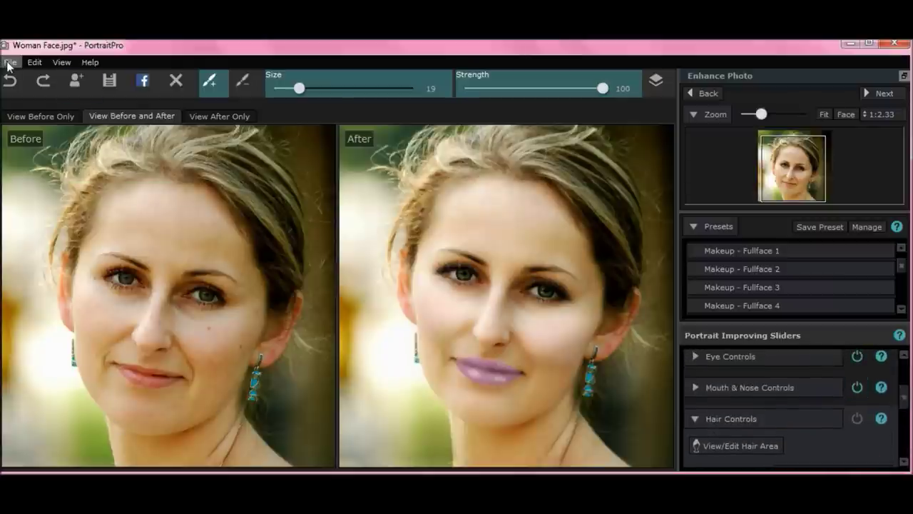
pyautogui.click(9, 63)
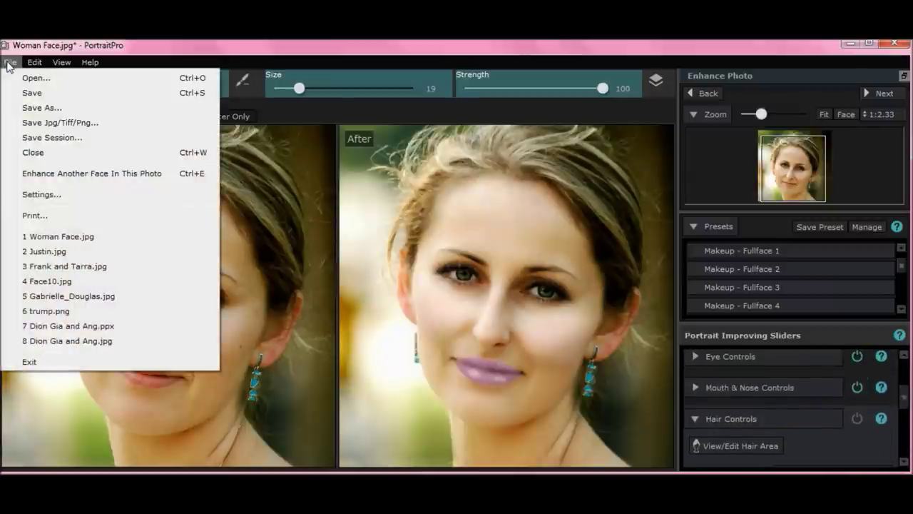
pyautogui.click(44, 108)
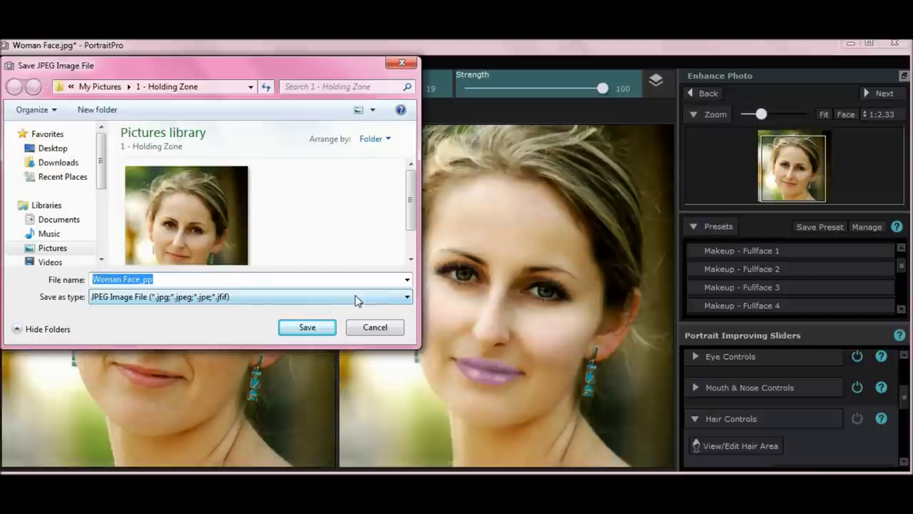
pyautogui.click(407, 298)
pyautogui.click(388, 332)
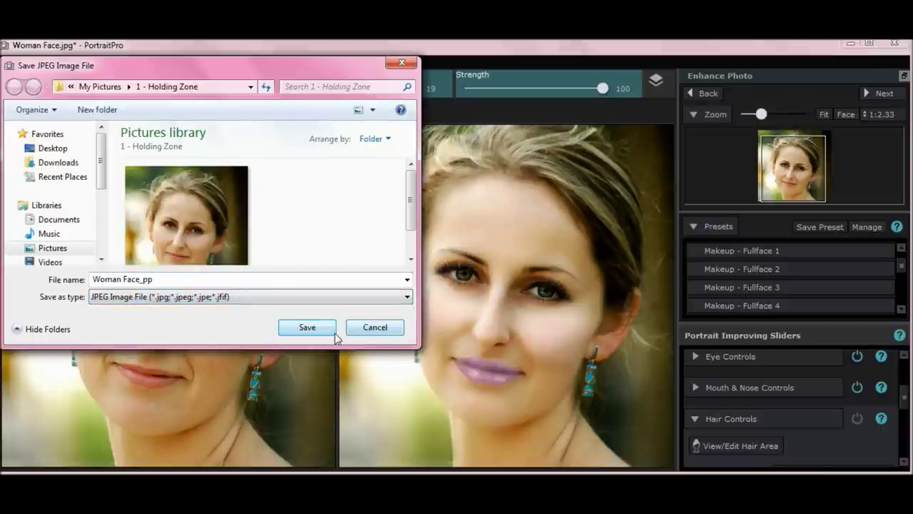
pyautogui.click(364, 328)
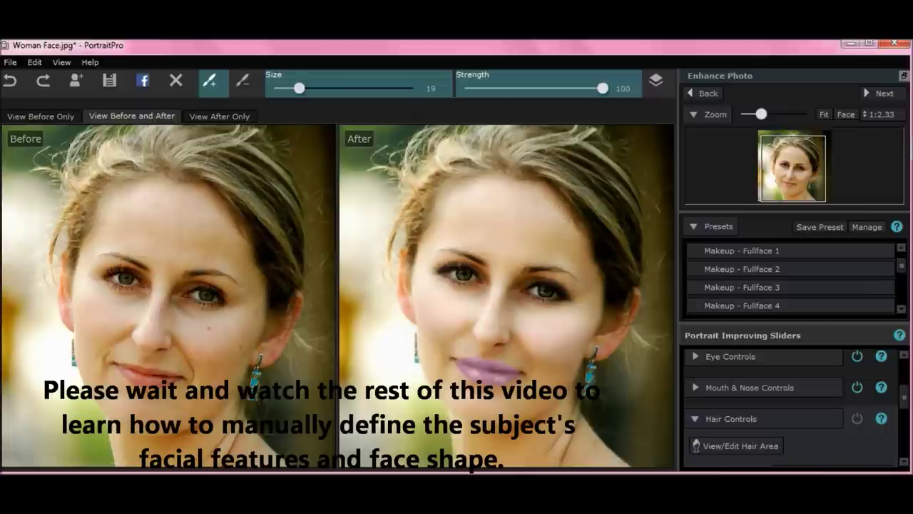
# Close PortraitPro 15 to return to the Windows desktop
pyautogui.rightClick(449, 465)
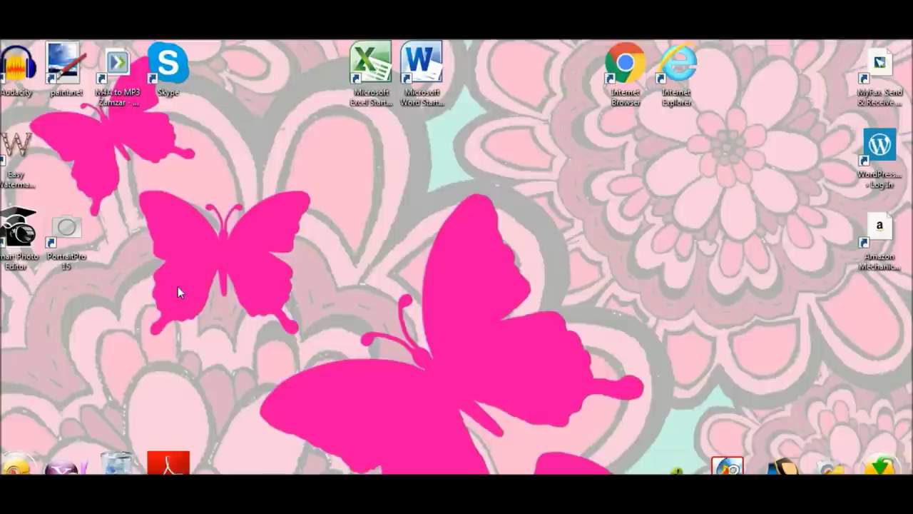
# Launch PortraitPro 15, open the Woman Face photo and mark the face as a boy
pyautogui.click(76, 232)
pyautogui.doubleClick(75, 233)
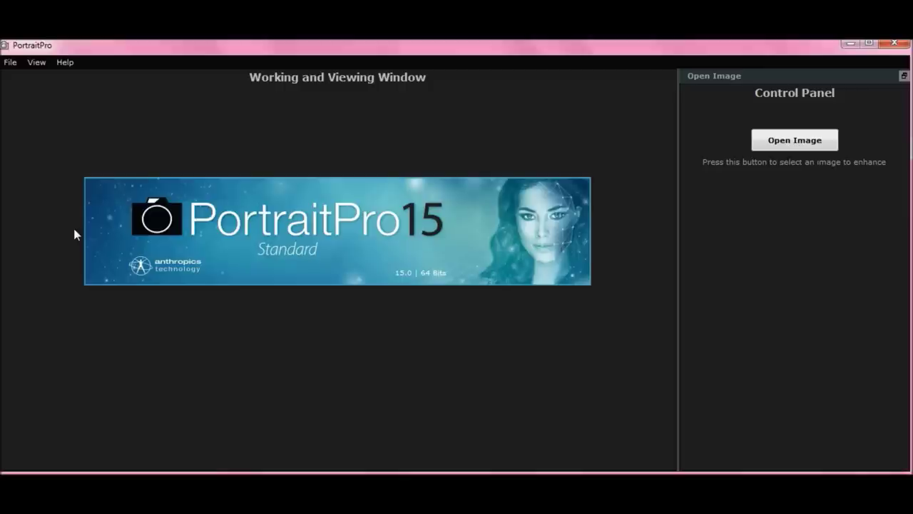
pyautogui.click(789, 147)
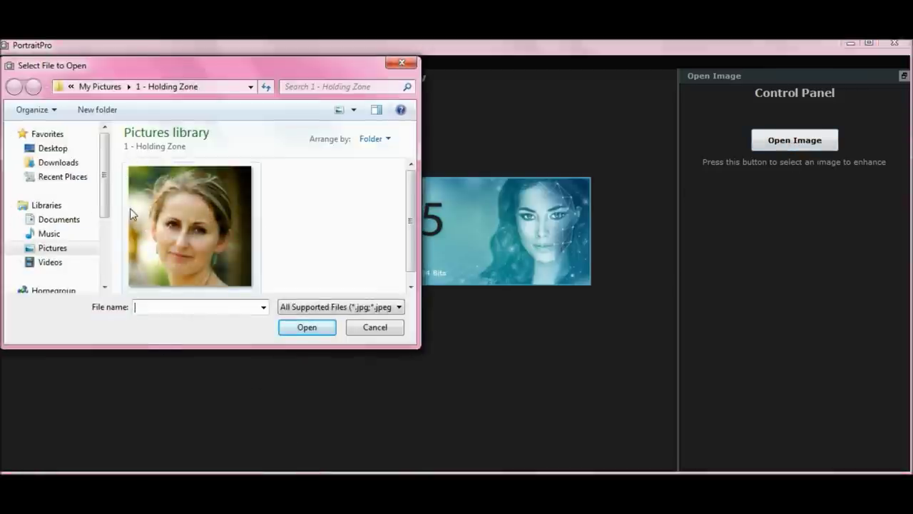
pyautogui.click(198, 213)
pyautogui.doubleClick(198, 213)
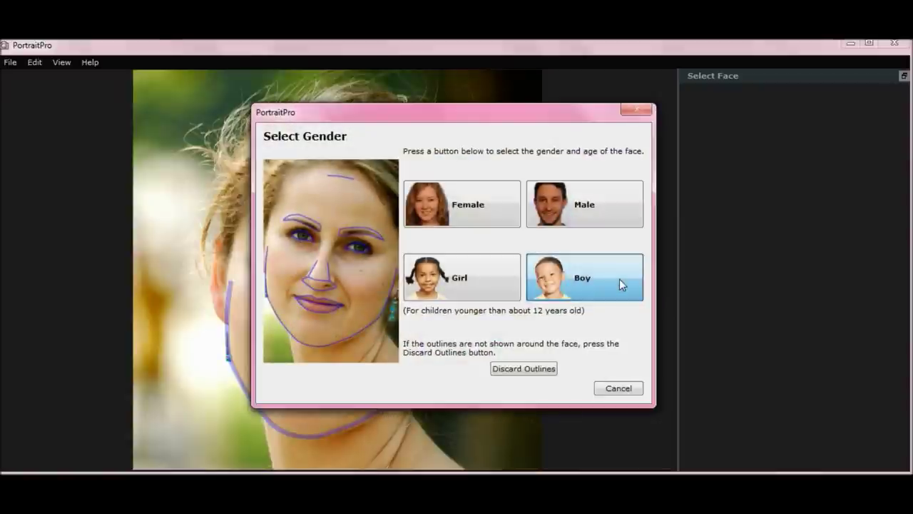
pyautogui.click(619, 279)
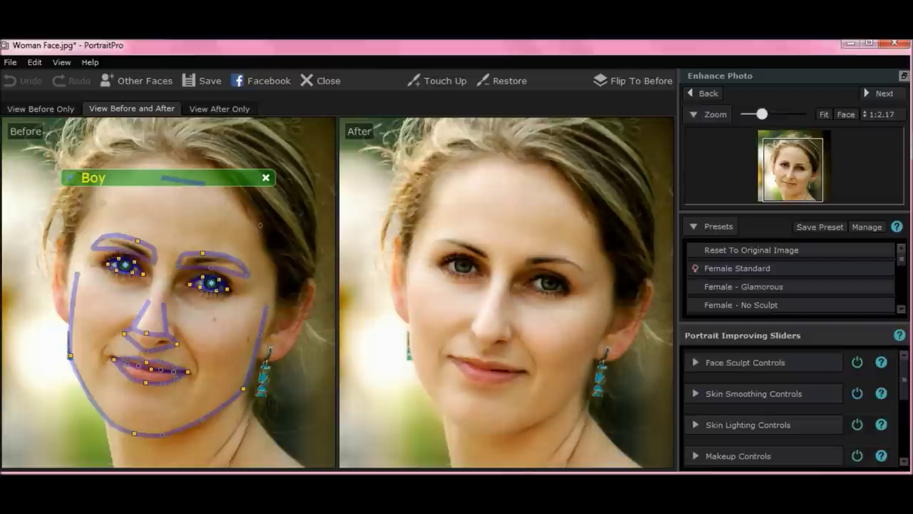
# Close the portrait without saving, relaunch PortraitPro 15 and begin opening a new image
pyautogui.click(894, 43)
pyautogui.click(460, 279)
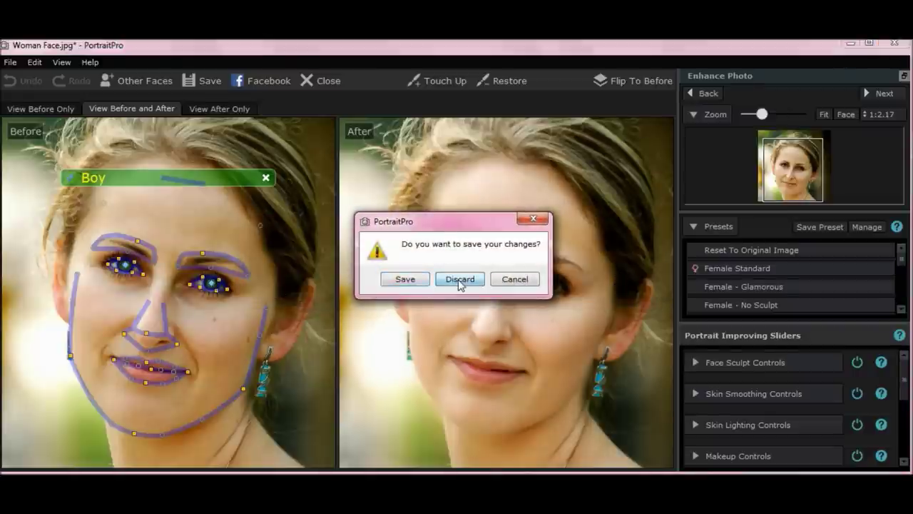
pyautogui.doubleClick(65, 218)
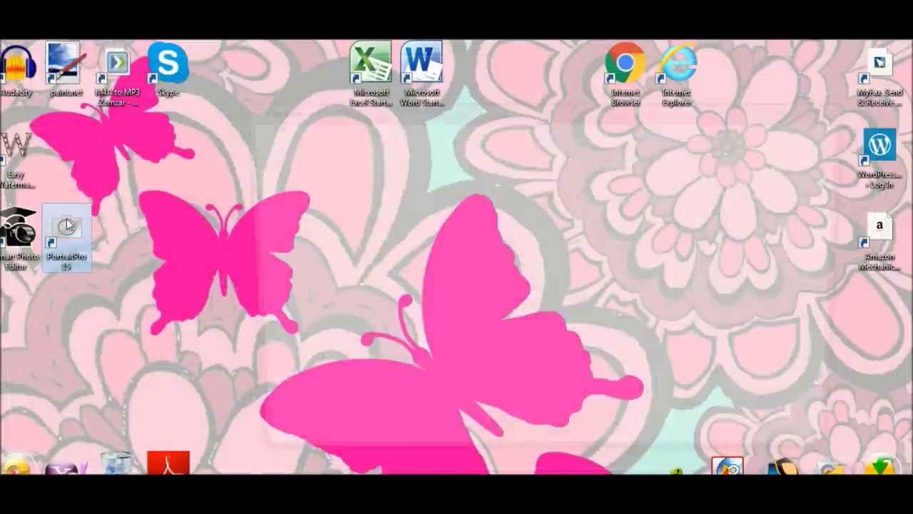
pyautogui.click(811, 141)
# Open the Woman Face photo and set the subject's gender to Female
pyautogui.doubleClick(220, 218)
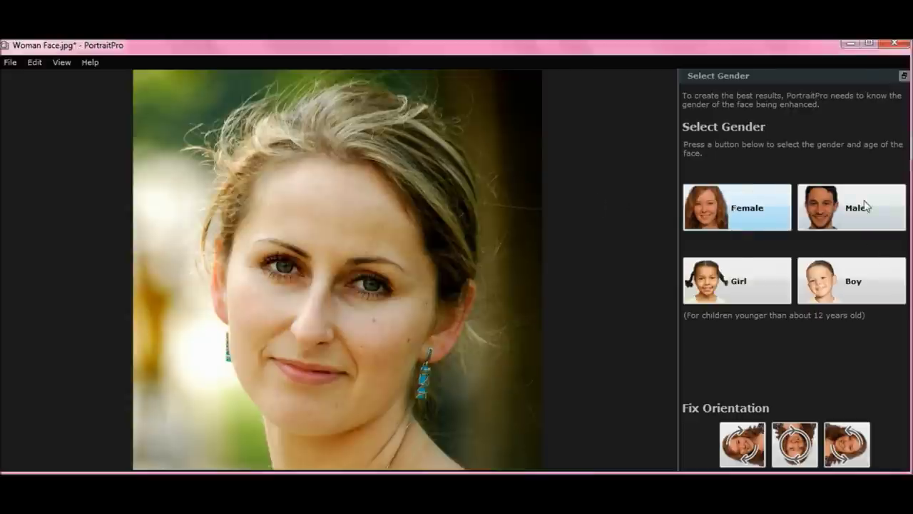
pyautogui.click(747, 208)
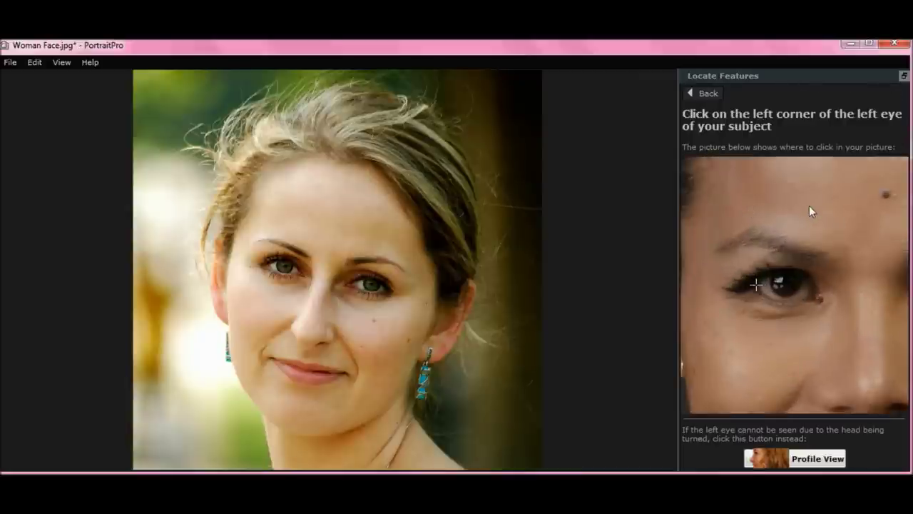
# Place all five feature points: outer eye corners, nose tip, and both mouth corners
pyautogui.moveTo(757, 289)
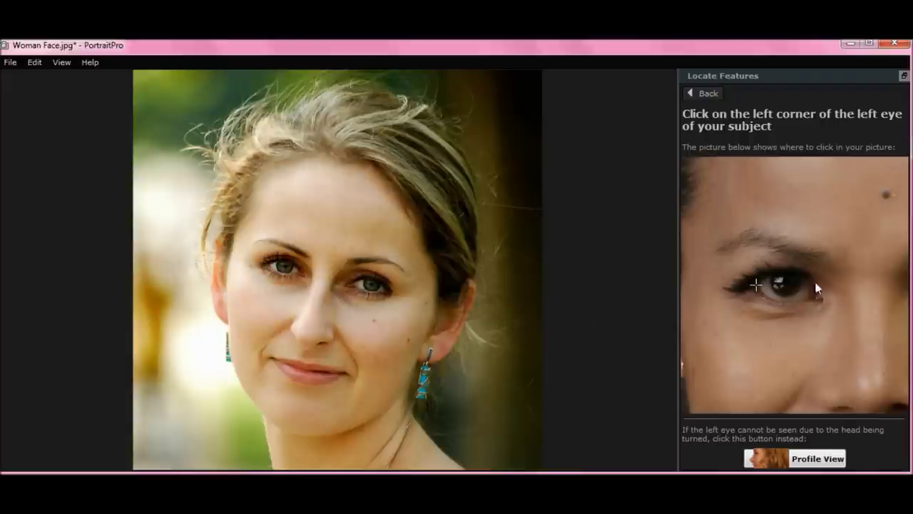
pyautogui.click(265, 263)
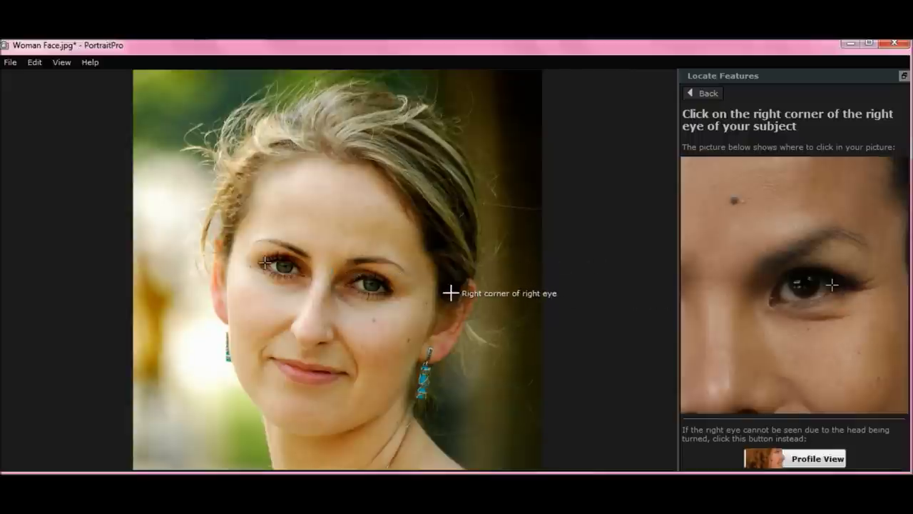
pyautogui.click(391, 289)
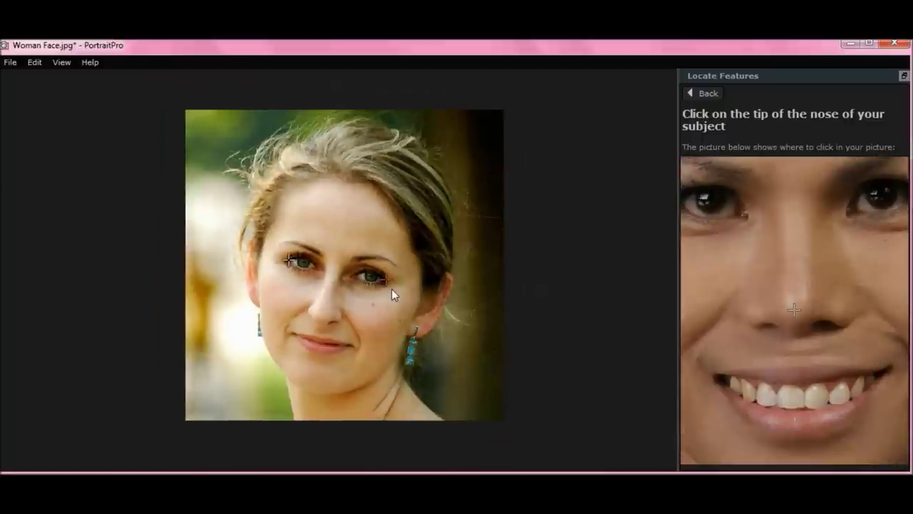
pyautogui.click(321, 317)
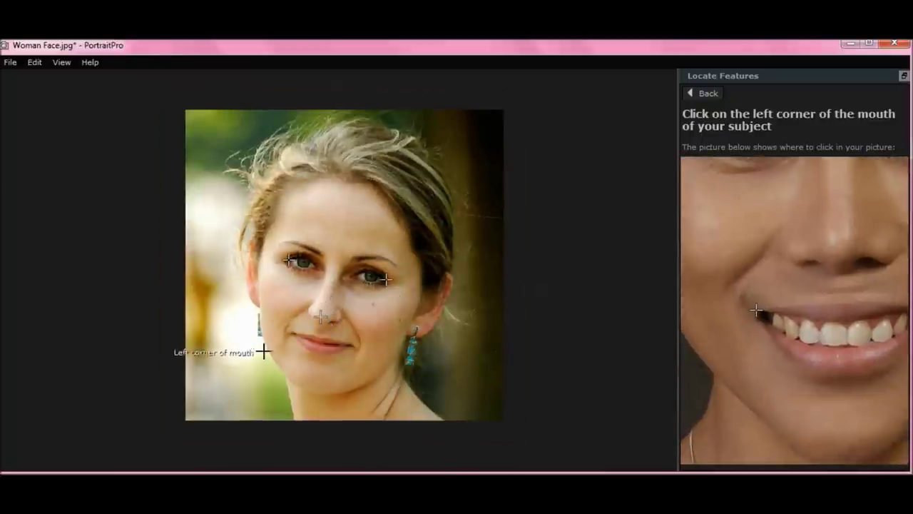
pyautogui.click(289, 331)
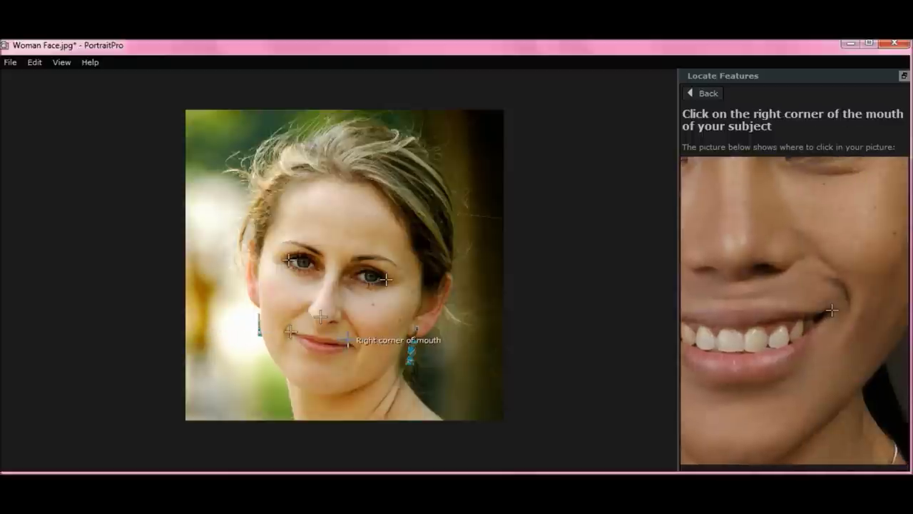
pyautogui.click(352, 345)
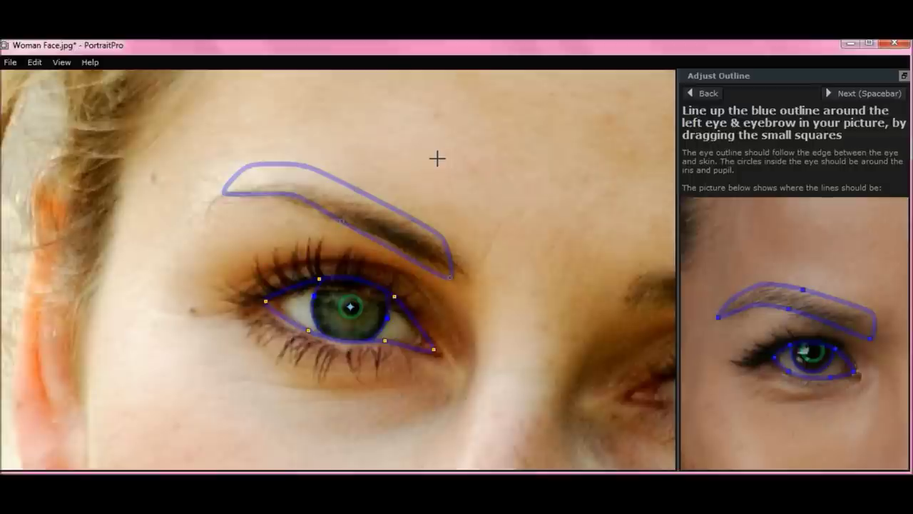
# Align the left eyebrow ends and the eye's upper lid, lower lid and outer corner, then advance
pyautogui.moveTo(224, 191); pyautogui.dragTo(218, 207)
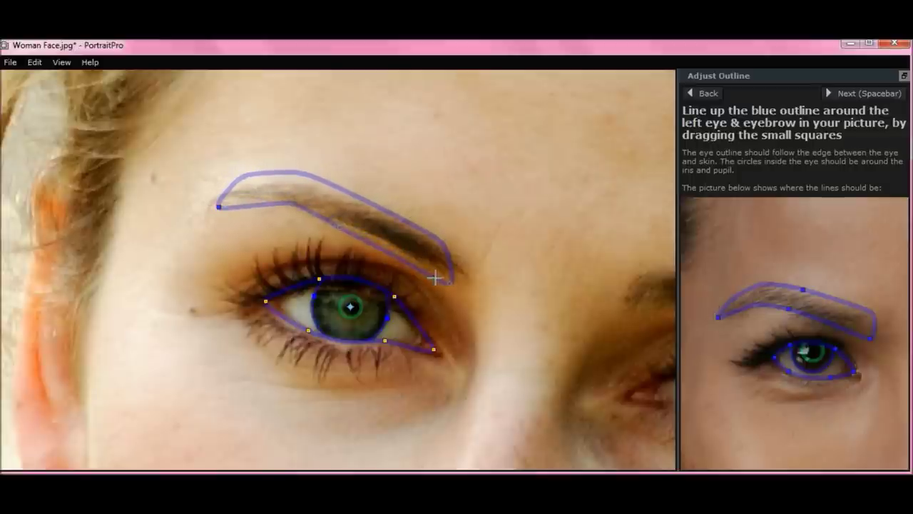
pyautogui.moveTo(450, 284); pyautogui.dragTo(467, 287)
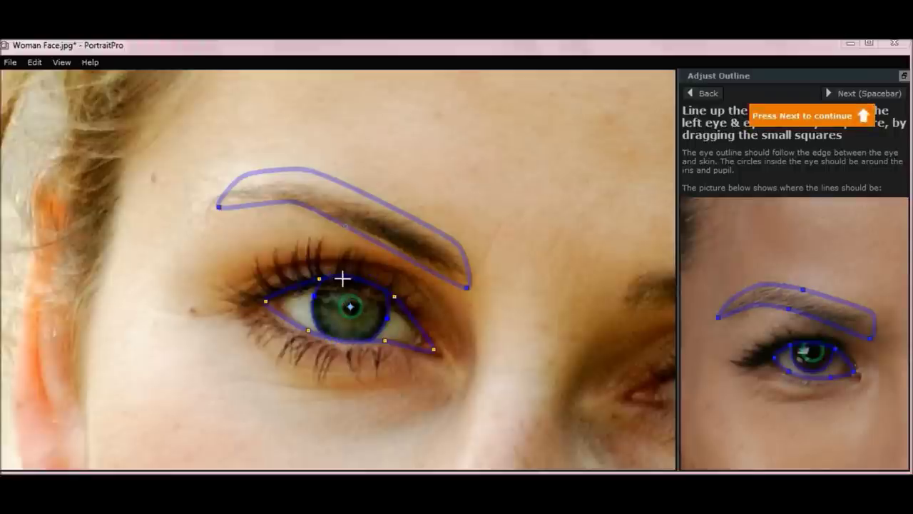
pyautogui.moveTo(396, 301); pyautogui.dragTo(397, 304)
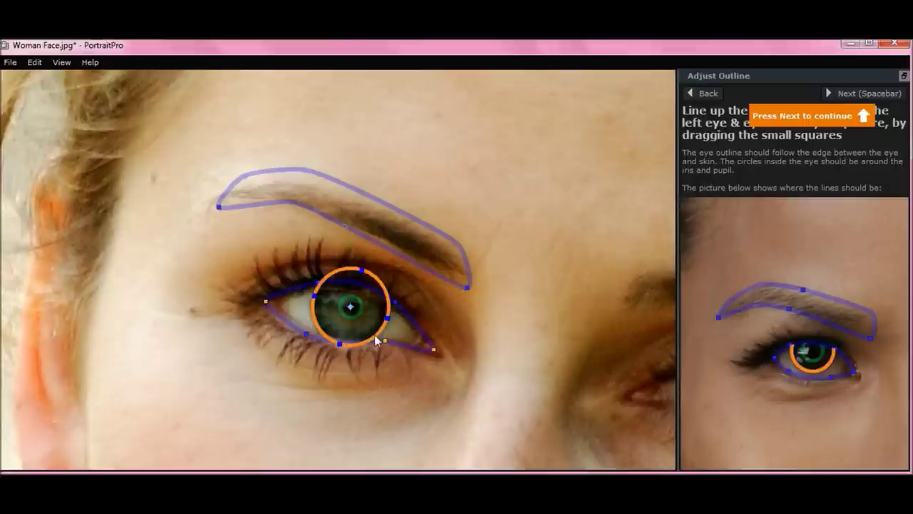
pyautogui.moveTo(383, 339); pyautogui.dragTo(384, 345)
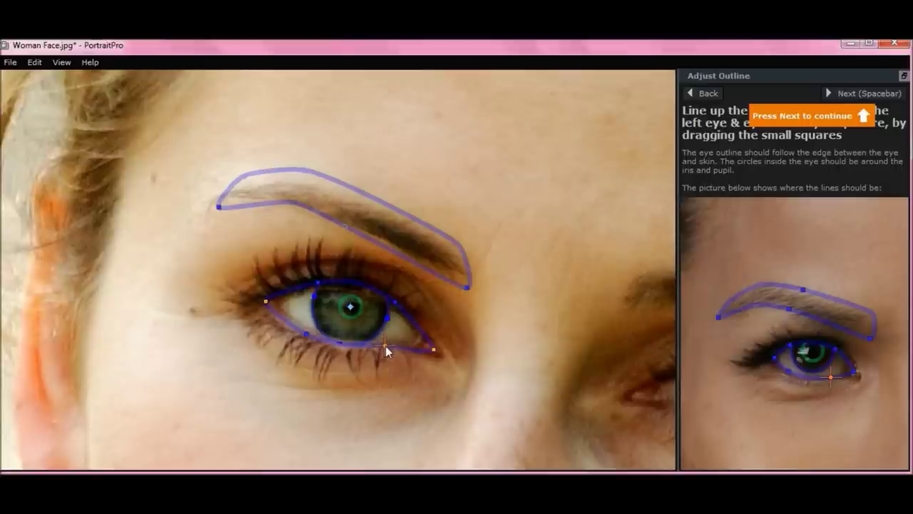
pyautogui.moveTo(433, 350); pyautogui.dragTo(426, 346)
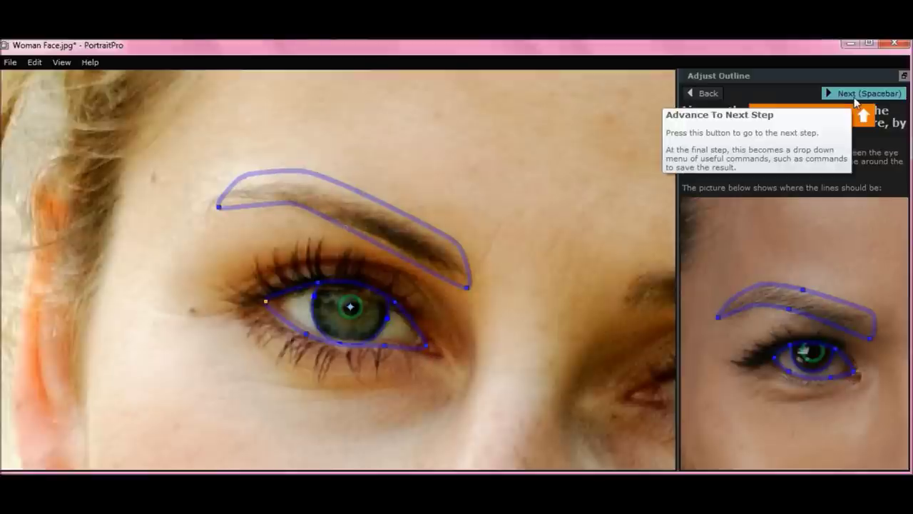
pyautogui.click(858, 99)
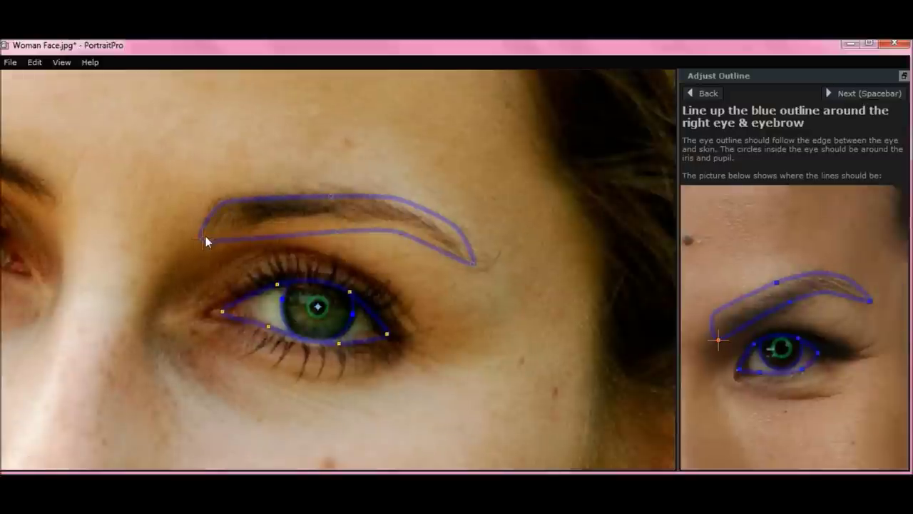
# Align both right eyebrow ends and the right lower lid outline, then advance to mouth and nose
pyautogui.moveTo(205, 239); pyautogui.dragTo(206, 232)
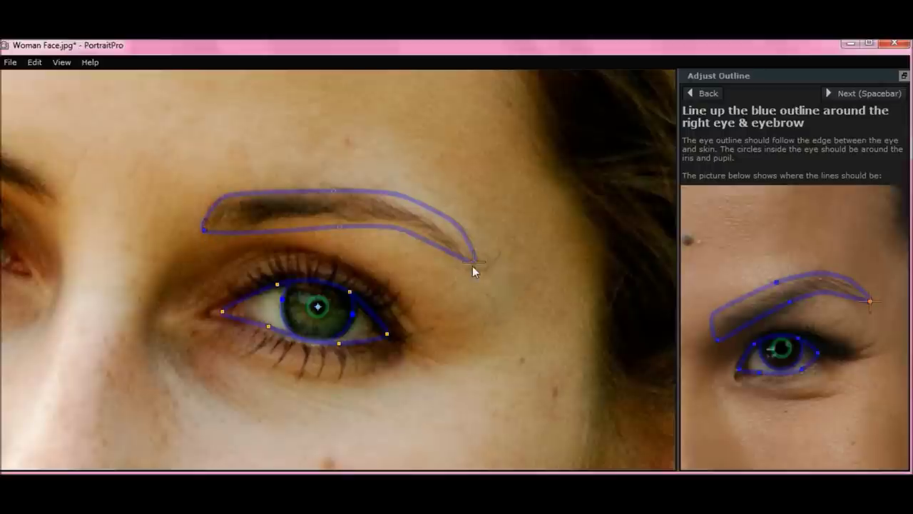
pyautogui.moveTo(472, 264); pyautogui.dragTo(470, 271)
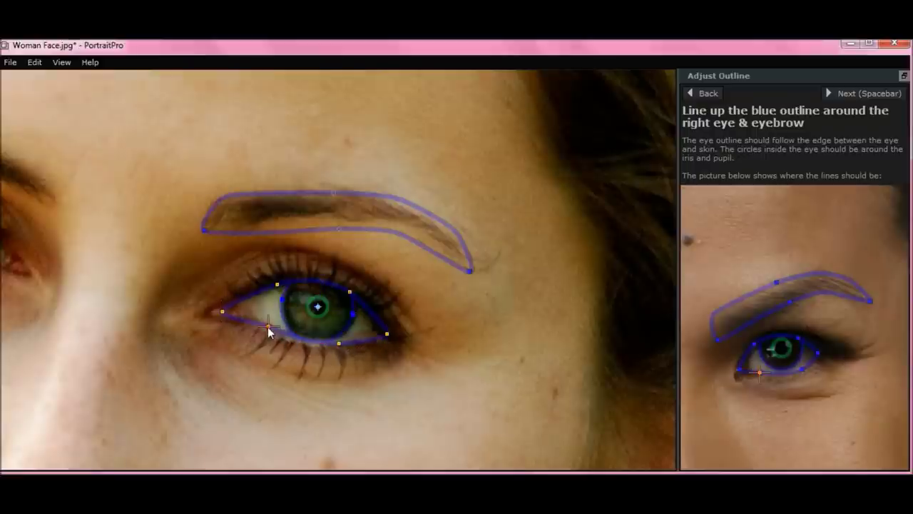
pyautogui.moveTo(268, 327); pyautogui.dragTo(266, 330)
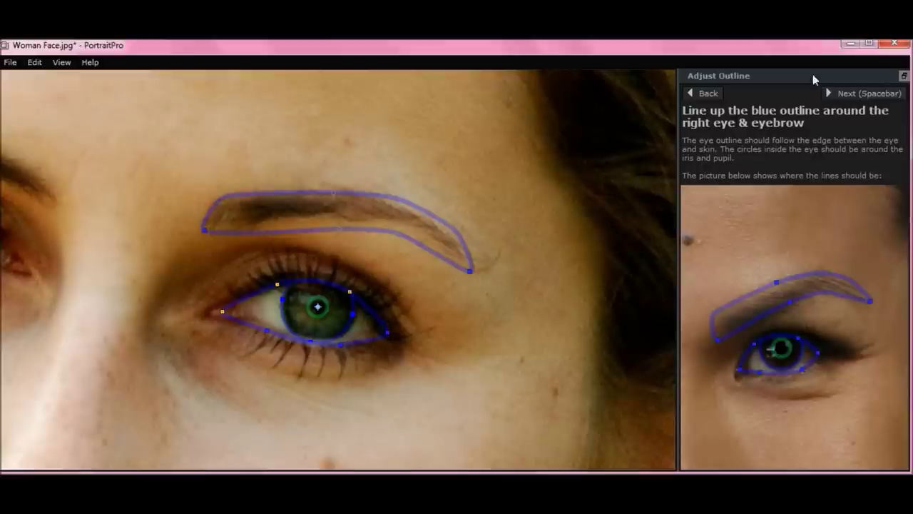
pyautogui.click(849, 91)
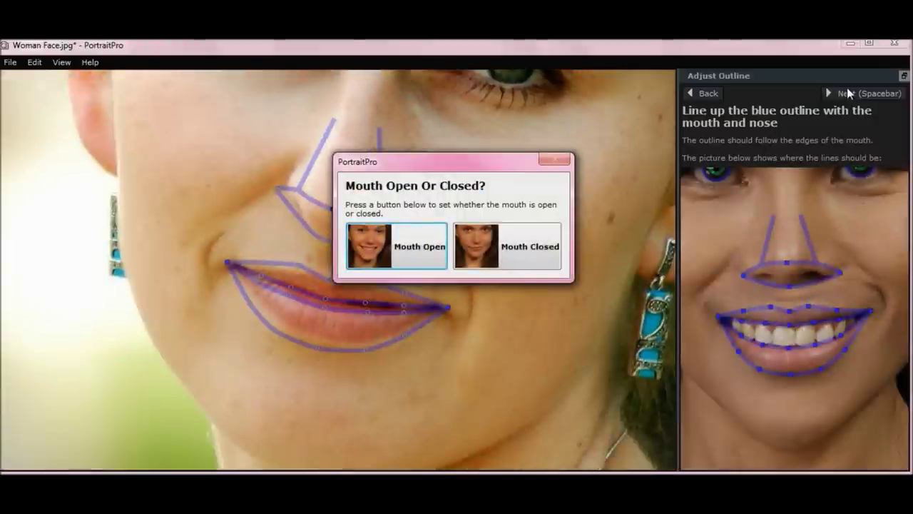
# Set the mouth to closed, fit the upper and lower lips and both nostril corners, then advance
pyautogui.click(524, 250)
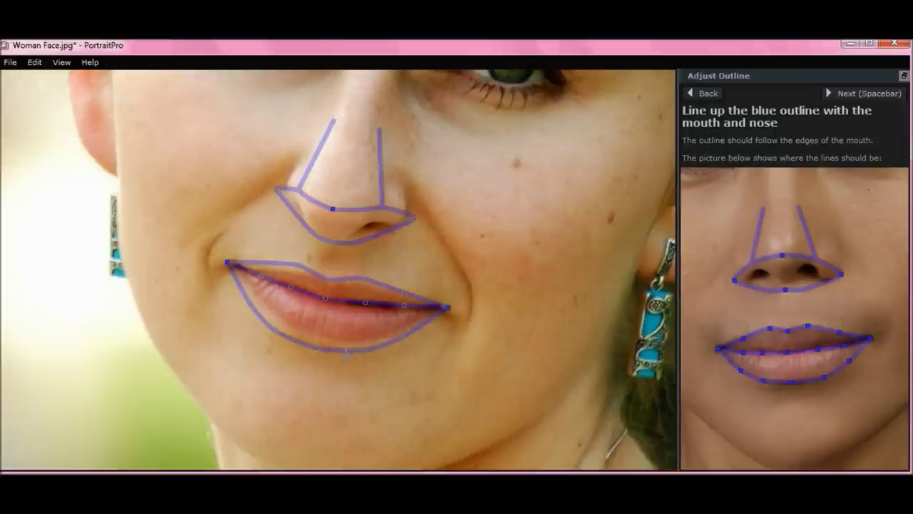
pyautogui.moveTo(316, 349); pyautogui.dragTo(322, 341)
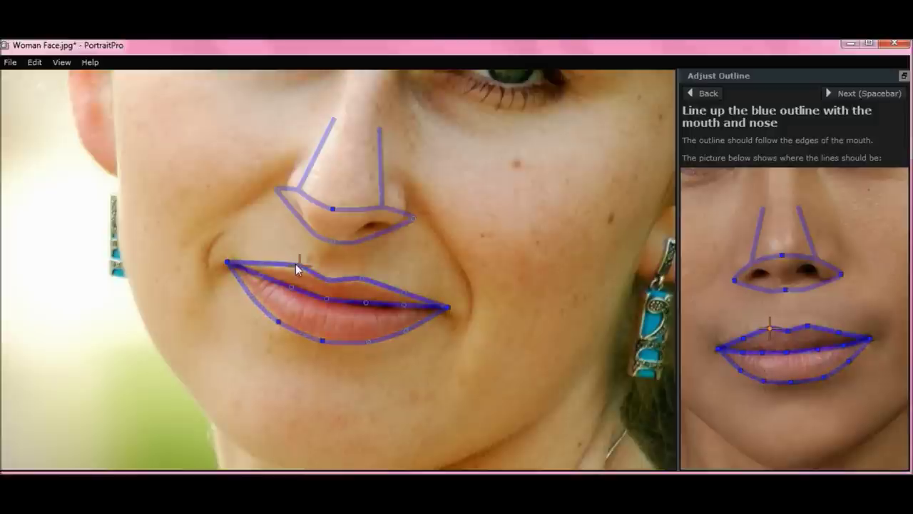
pyautogui.moveTo(296, 263); pyautogui.dragTo(296, 268)
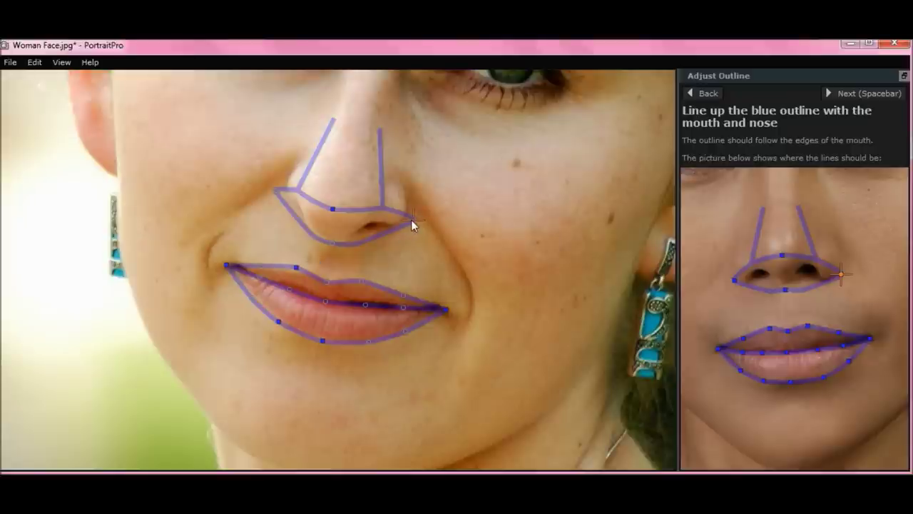
pyautogui.moveTo(411, 221); pyautogui.dragTo(407, 220)
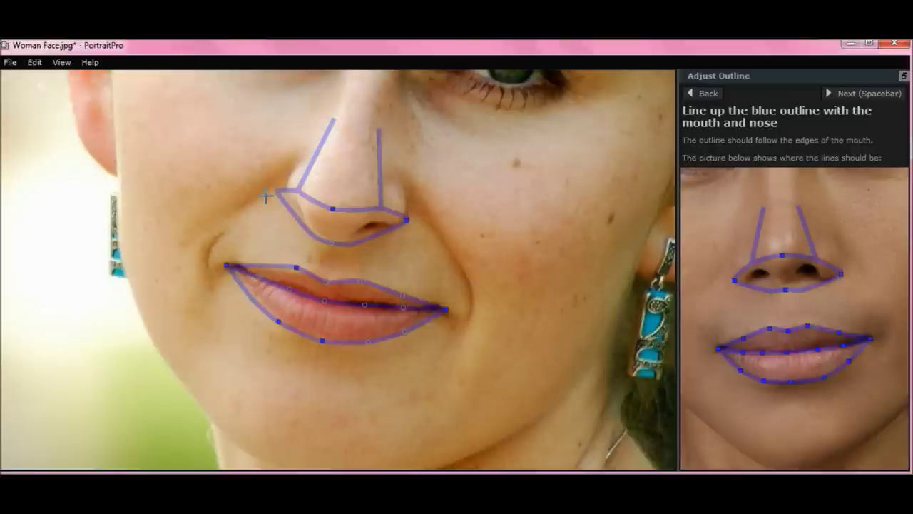
pyautogui.moveTo(278, 192); pyautogui.dragTo(282, 192)
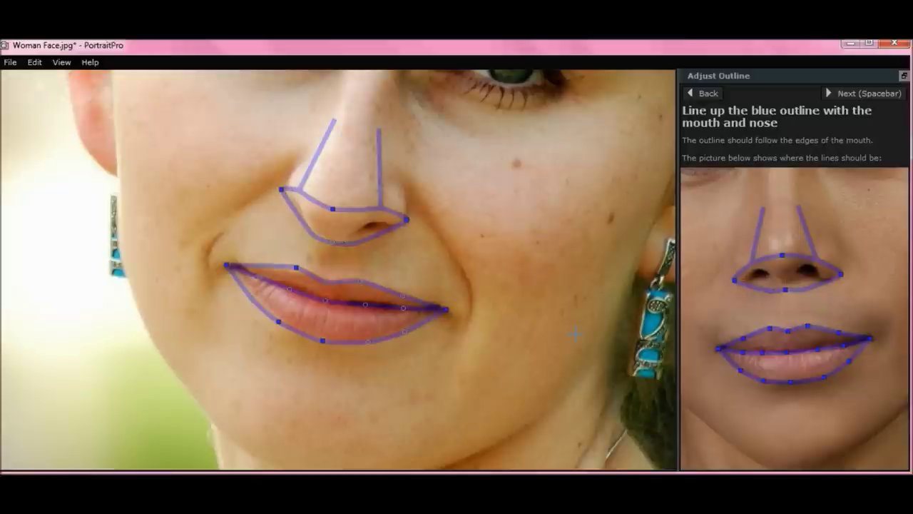
pyautogui.click(867, 97)
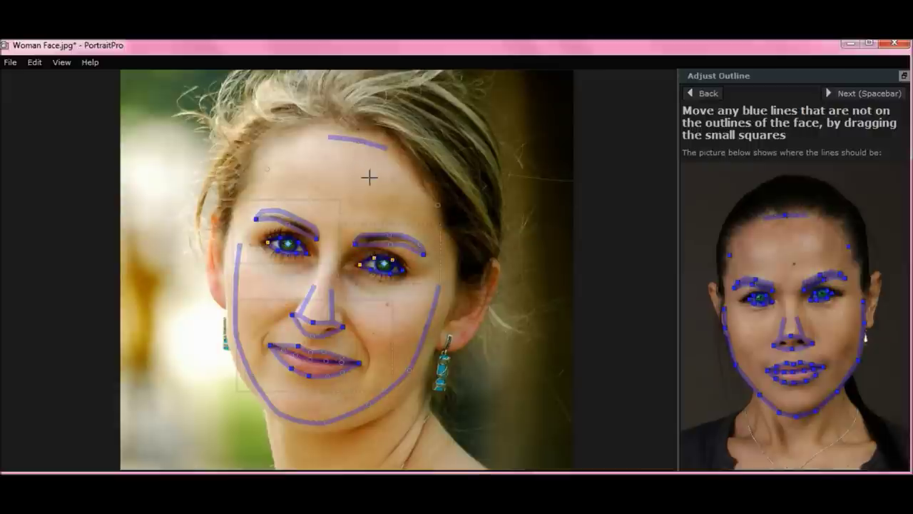
# Fit the face outline to the right jaw, chin, left cheek and lower left jaw, then enhance
pyautogui.moveTo(442, 287); pyautogui.dragTo(459, 307)
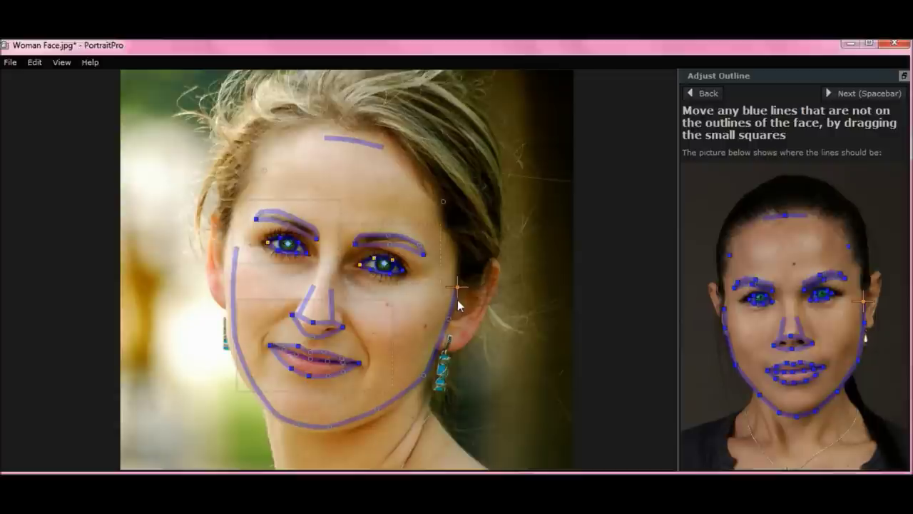
pyautogui.click(448, 325)
pyautogui.moveTo(331, 428); pyautogui.dragTo(334, 431)
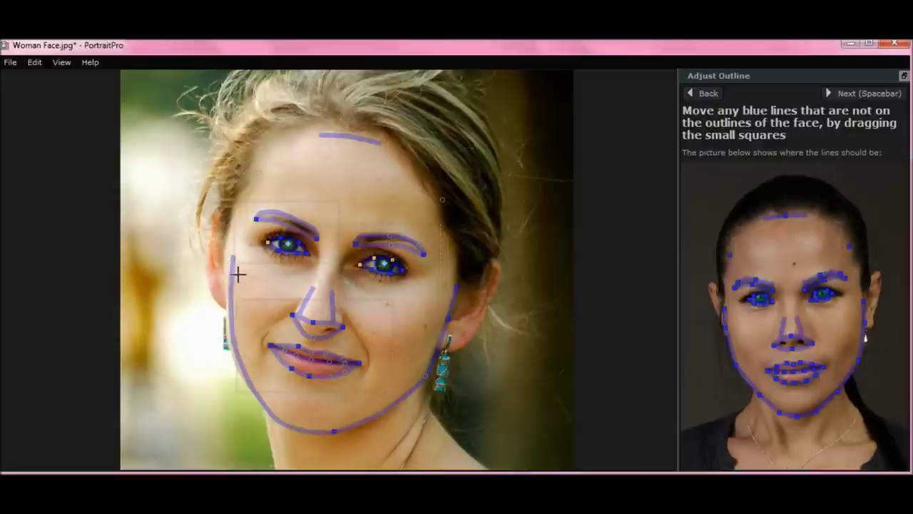
pyautogui.moveTo(231, 255); pyautogui.dragTo(225, 260)
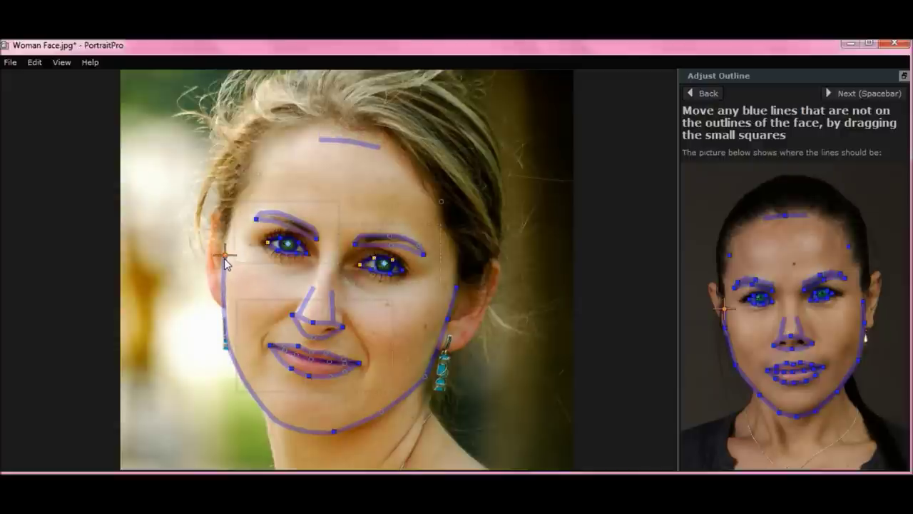
pyautogui.moveTo(224, 340); pyautogui.dragTo(228, 346)
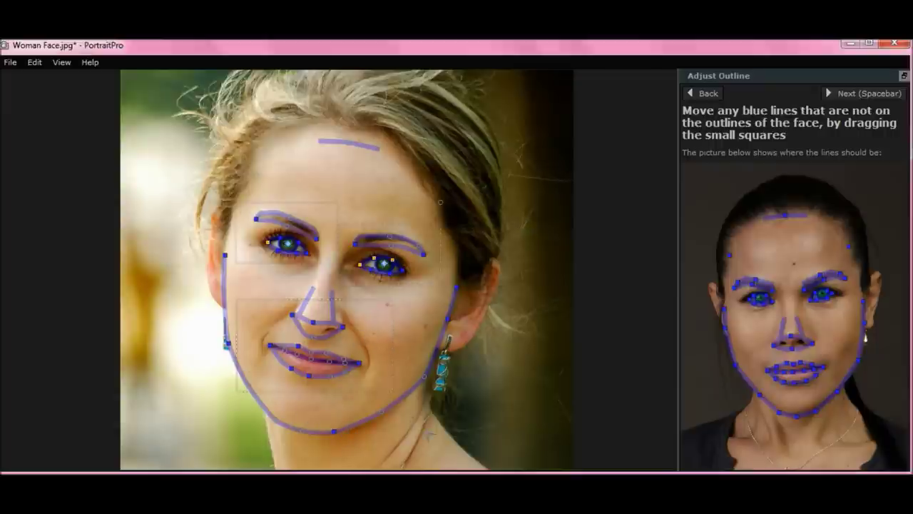
pyautogui.click(870, 94)
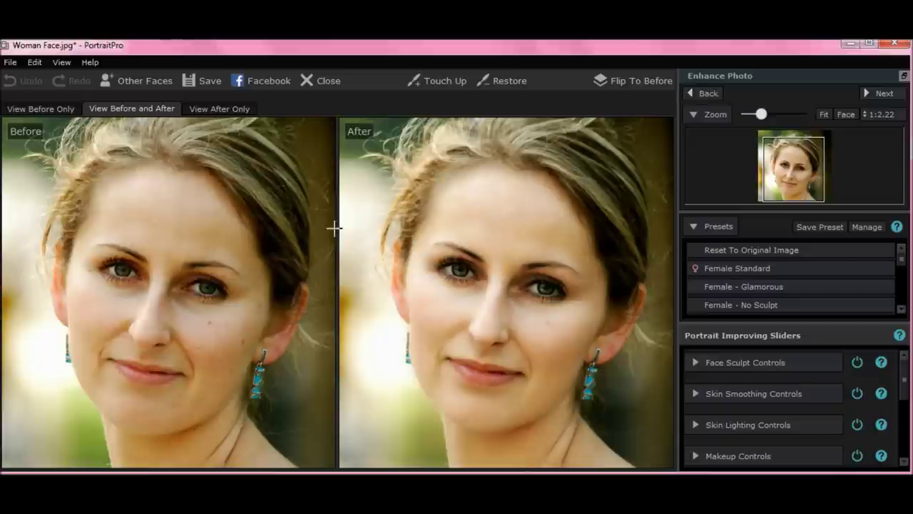
pyautogui.moveTo(277, 194)
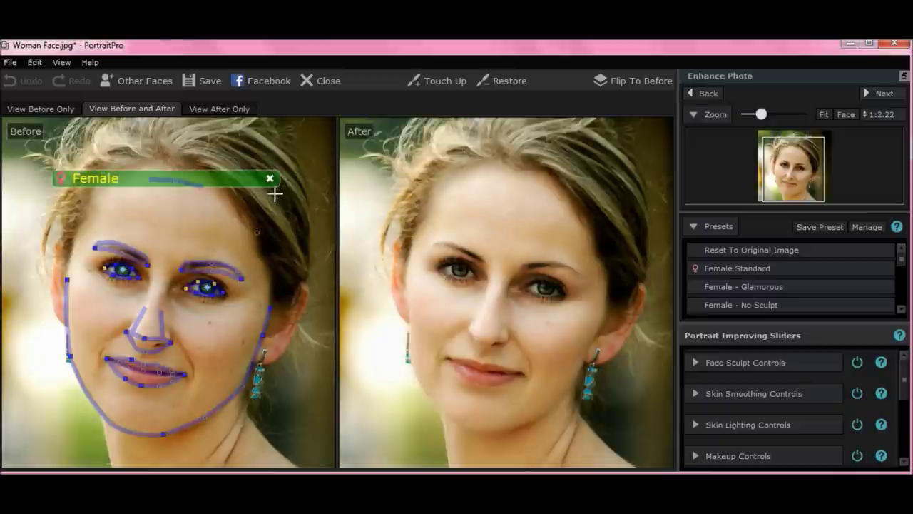
pyautogui.click(32, 109)
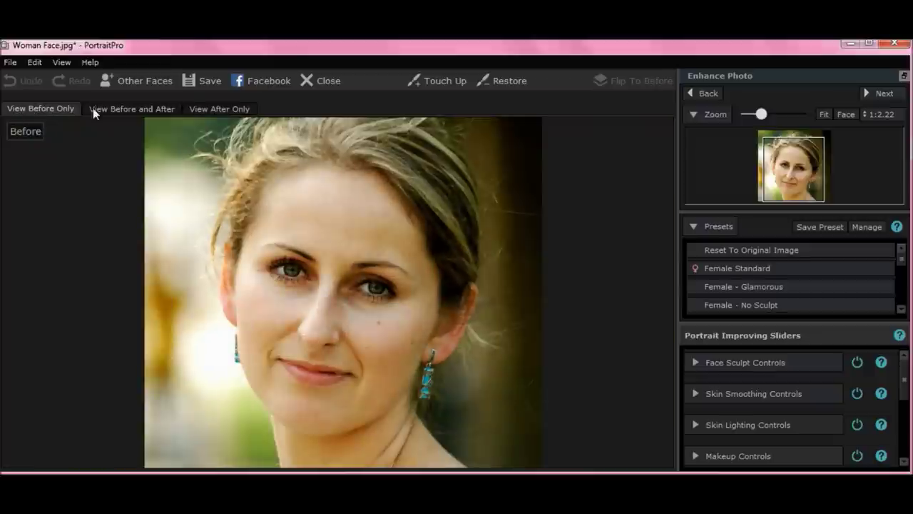
pyautogui.click(232, 110)
pyautogui.click(144, 109)
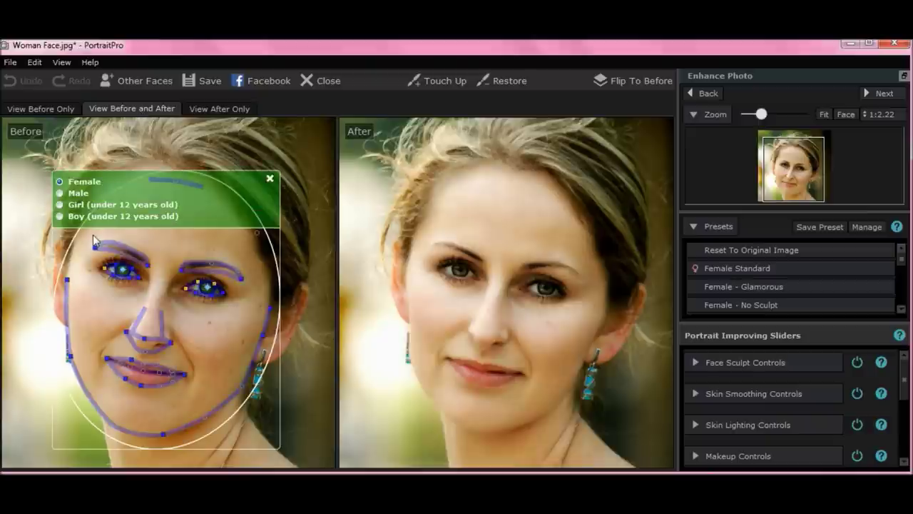
pyautogui.moveTo(148, 123)
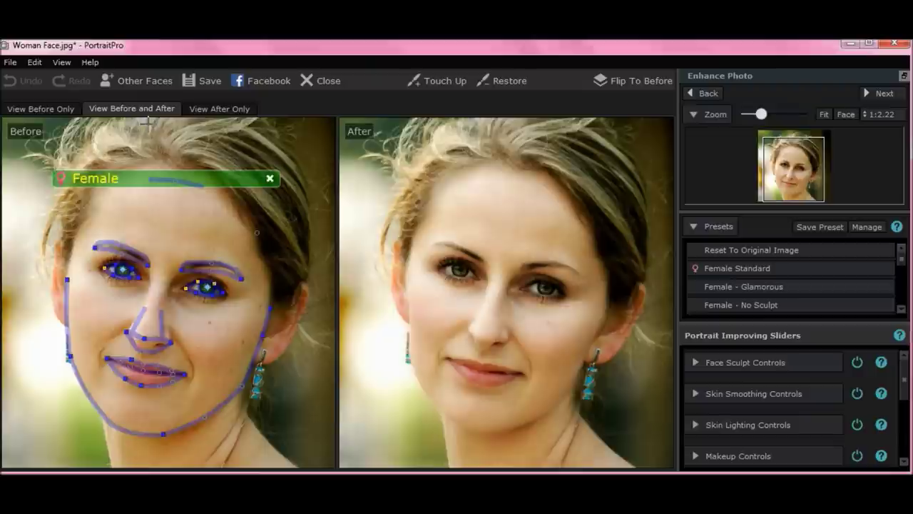
pyautogui.moveTo(215, 143)
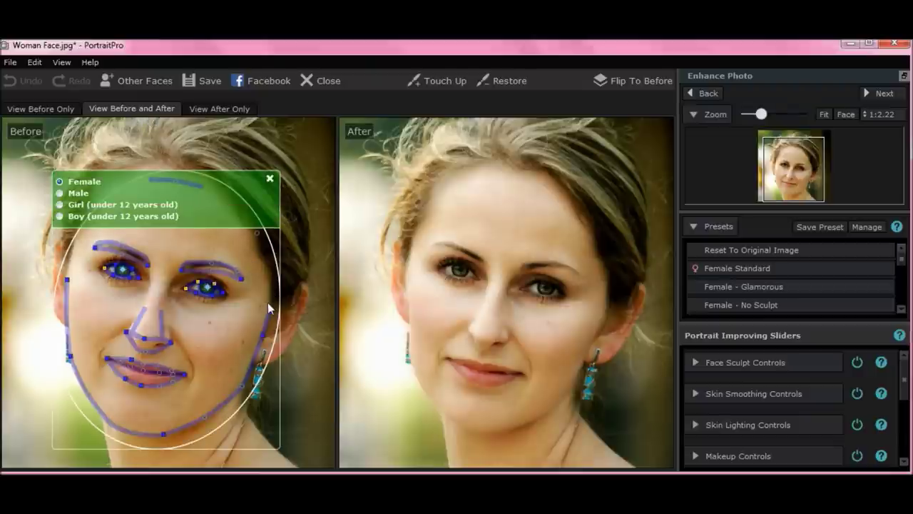
pyautogui.moveTo(268, 309); pyautogui.dragTo(227, 306)
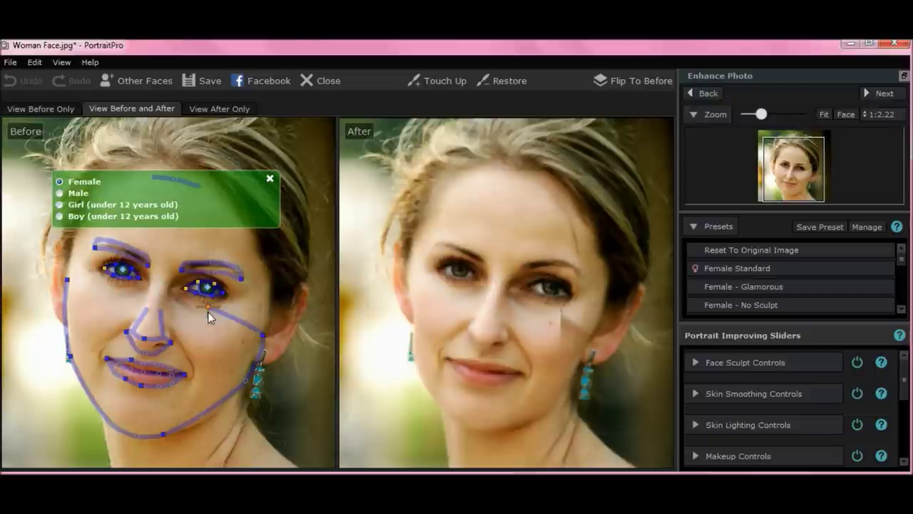
pyautogui.hotkey('ctrl', 'z')
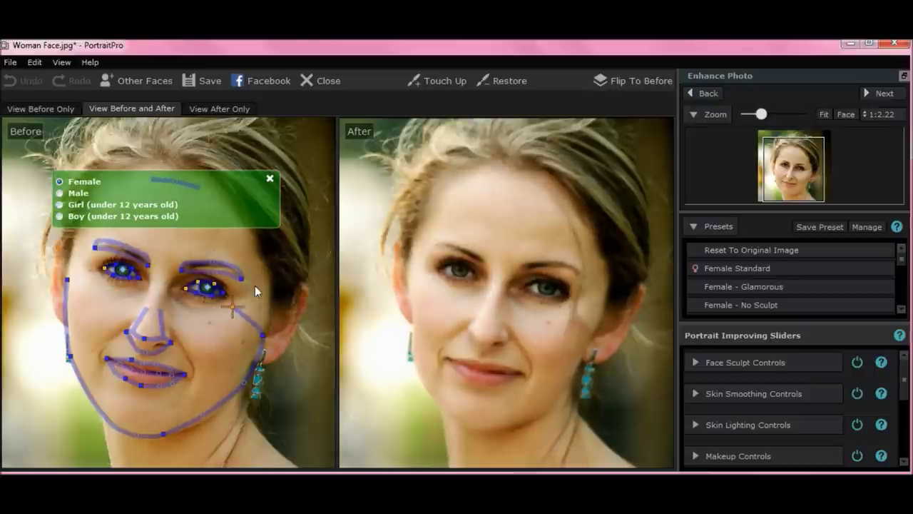